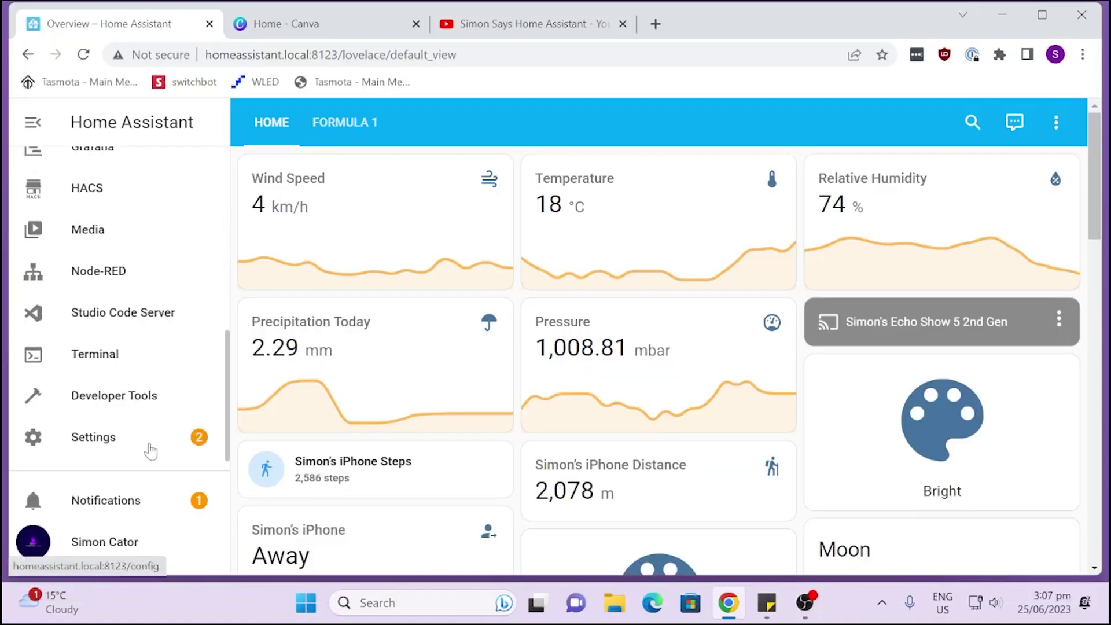
- Start adding Apple's HomeKit Bridge integration from Devices & Services via a 'homekit' search
click(149, 450)
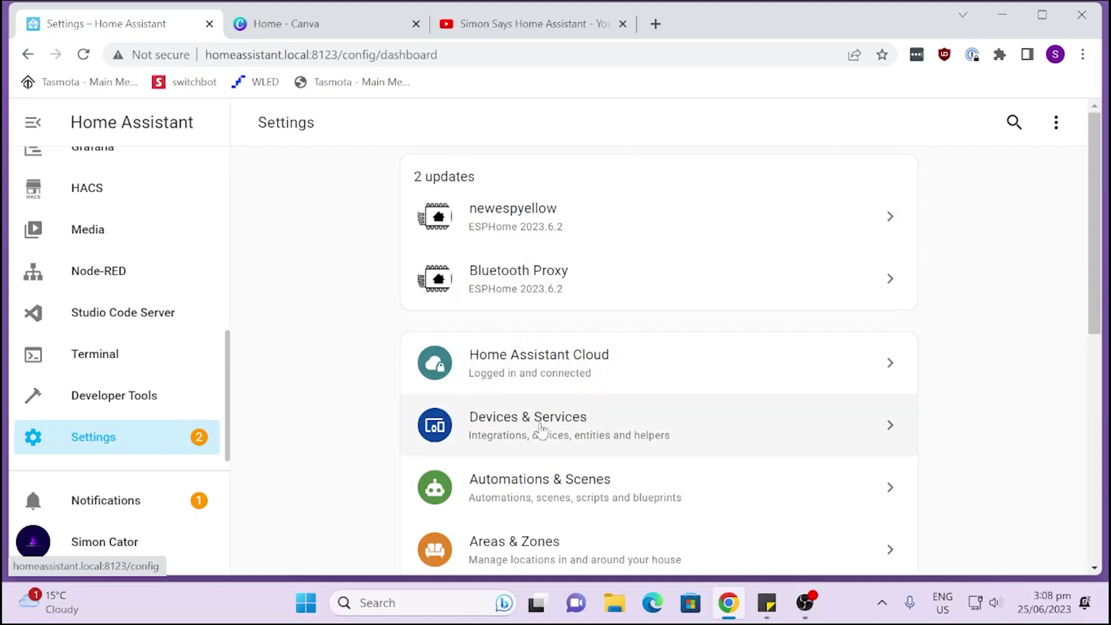
click(541, 426)
click(1015, 543)
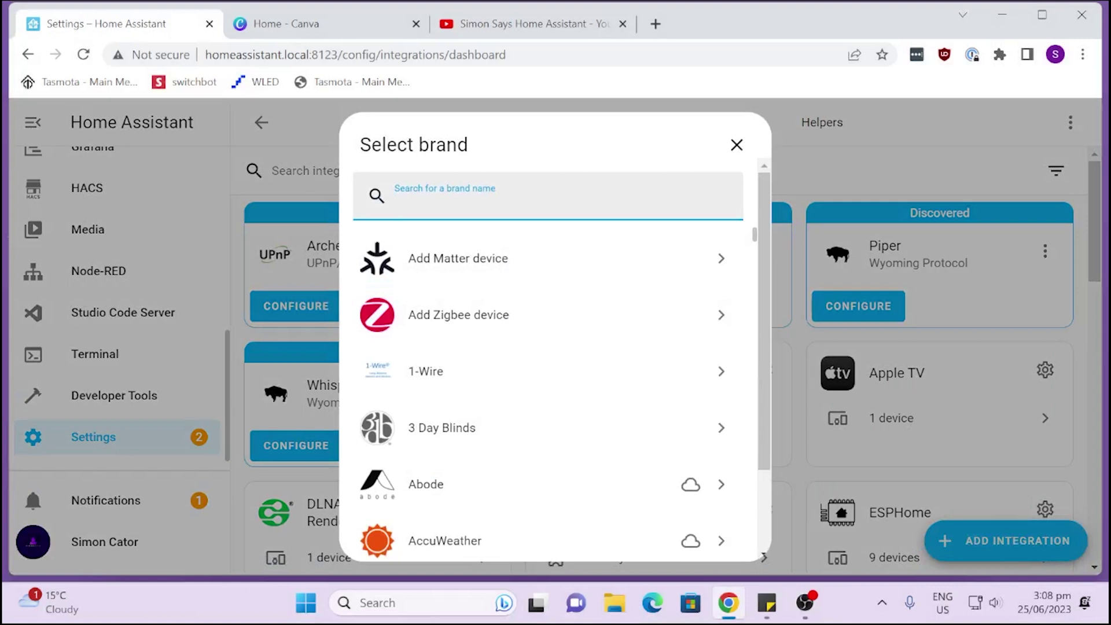
text(home)
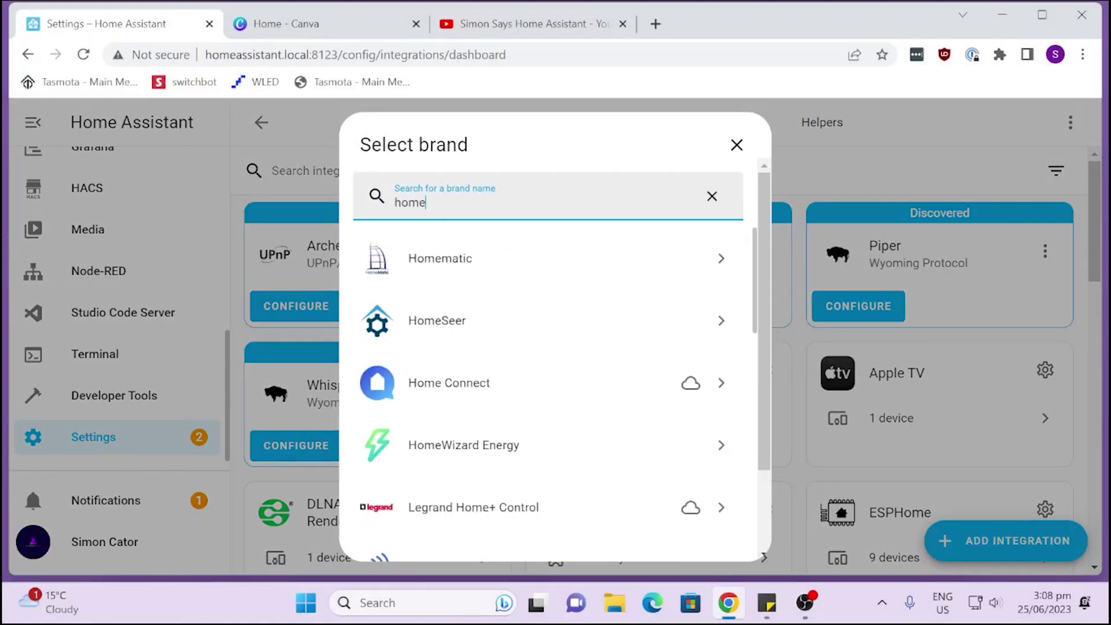
text(ki)
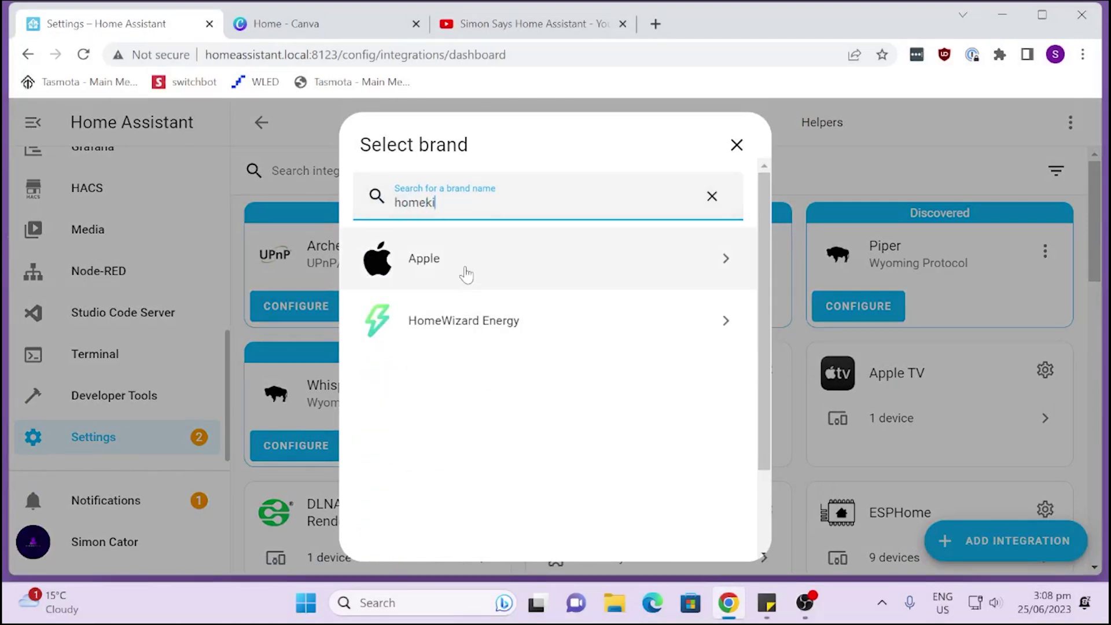
click(466, 275)
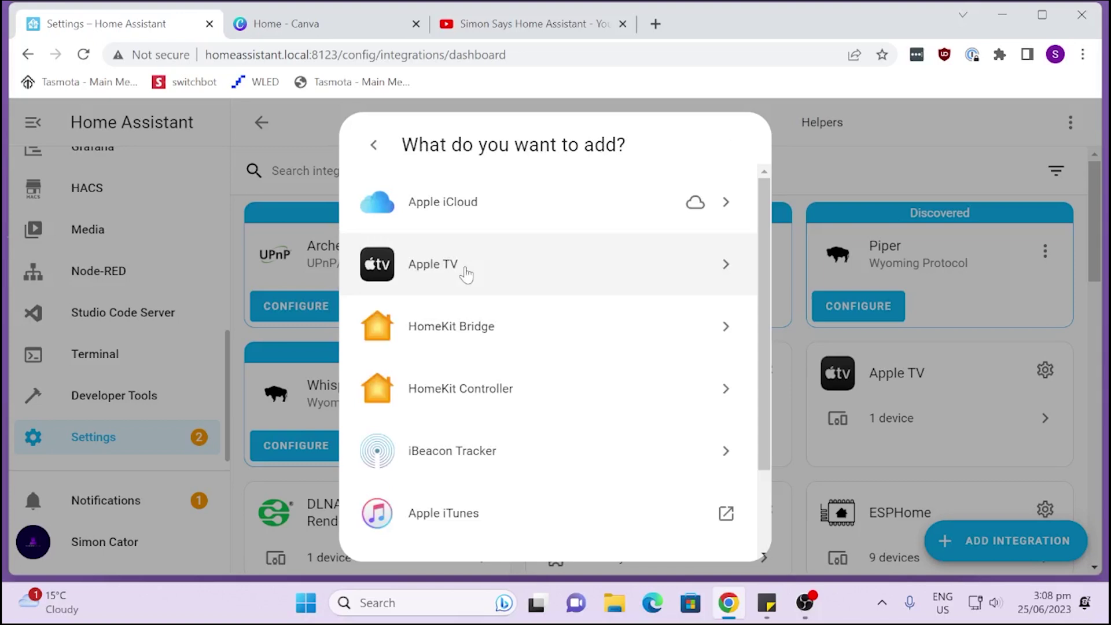
click(503, 334)
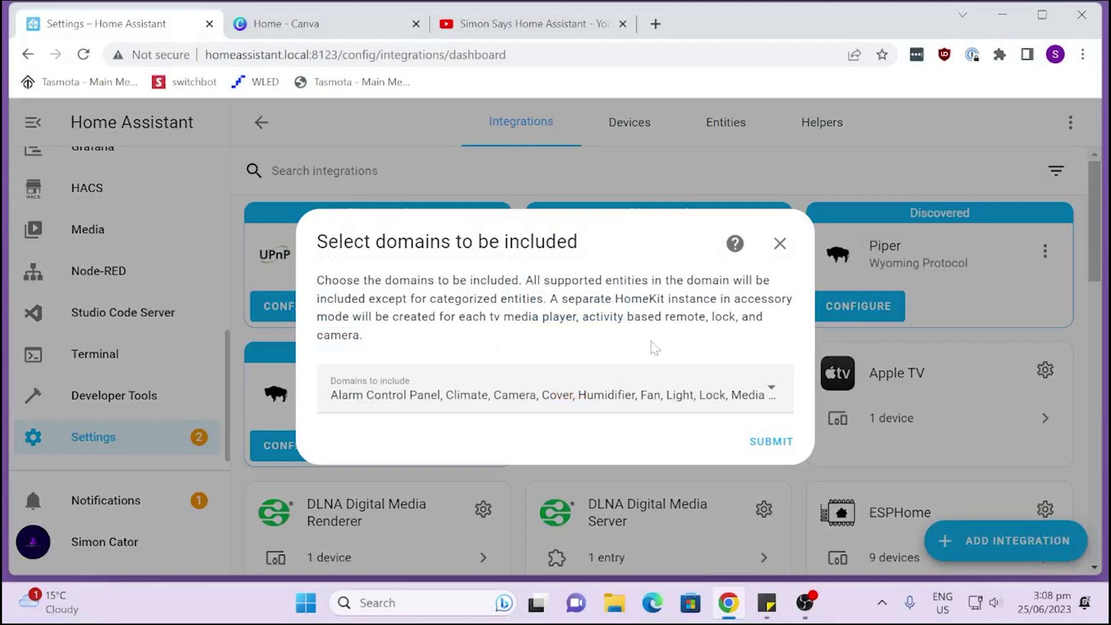
- In the domains list, include Sensor and exclude Vacuum and Water Heater, keeping Cover
click(772, 391)
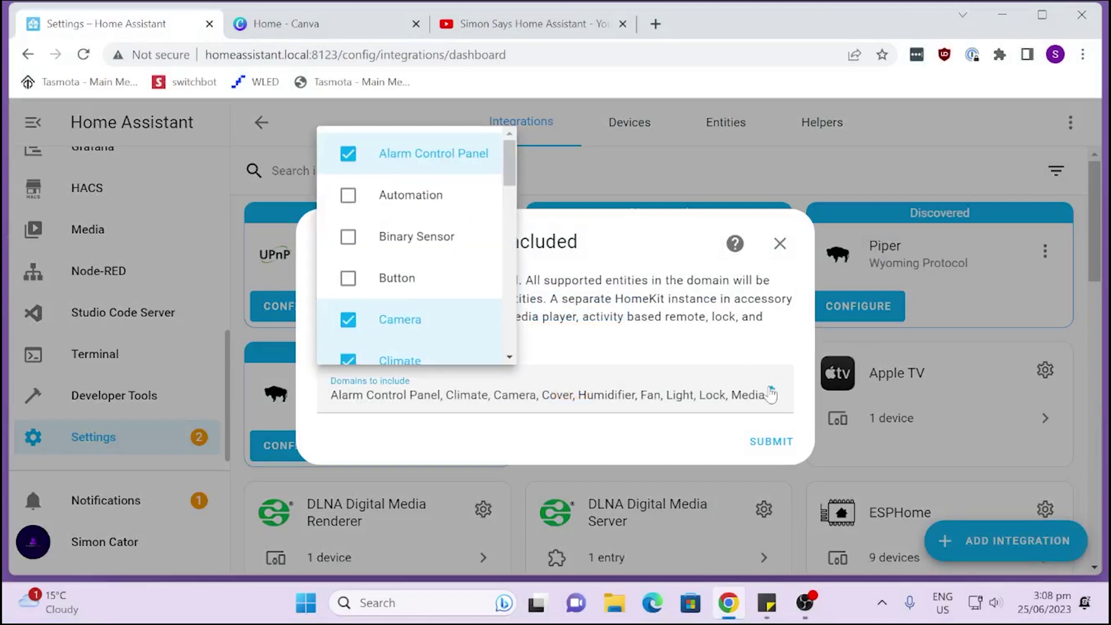
drag(508, 169, 511, 199)
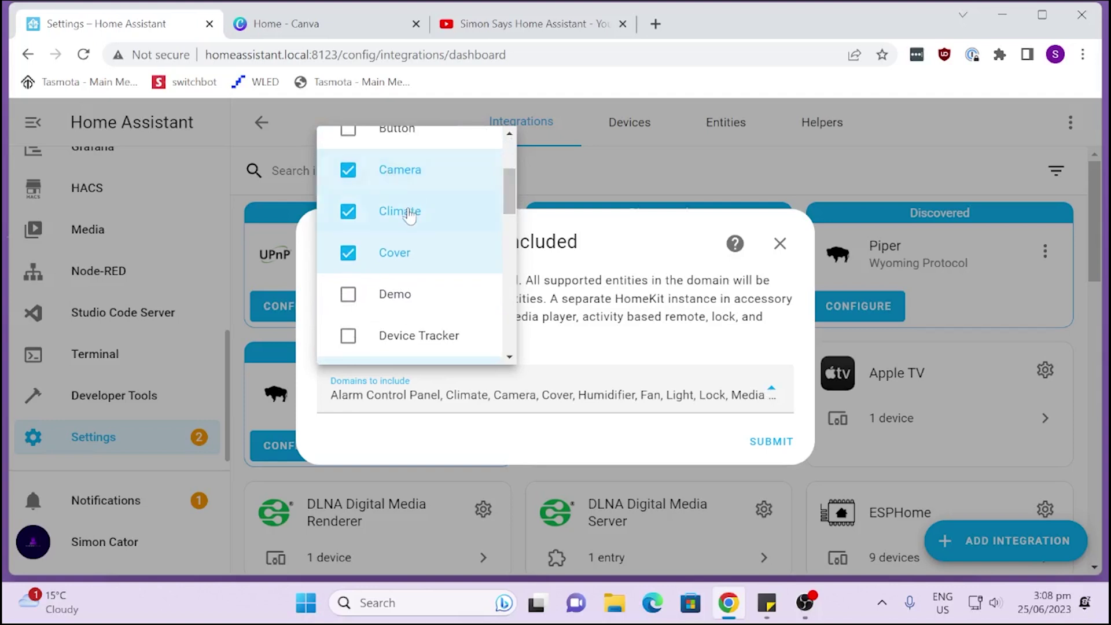
click(347, 255)
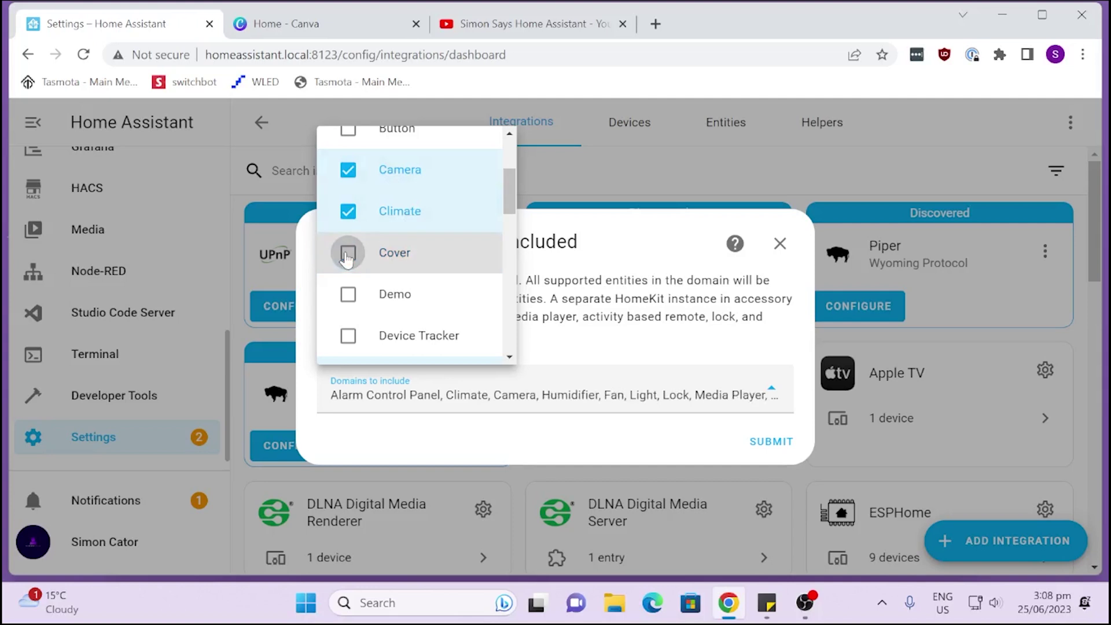
click(347, 254)
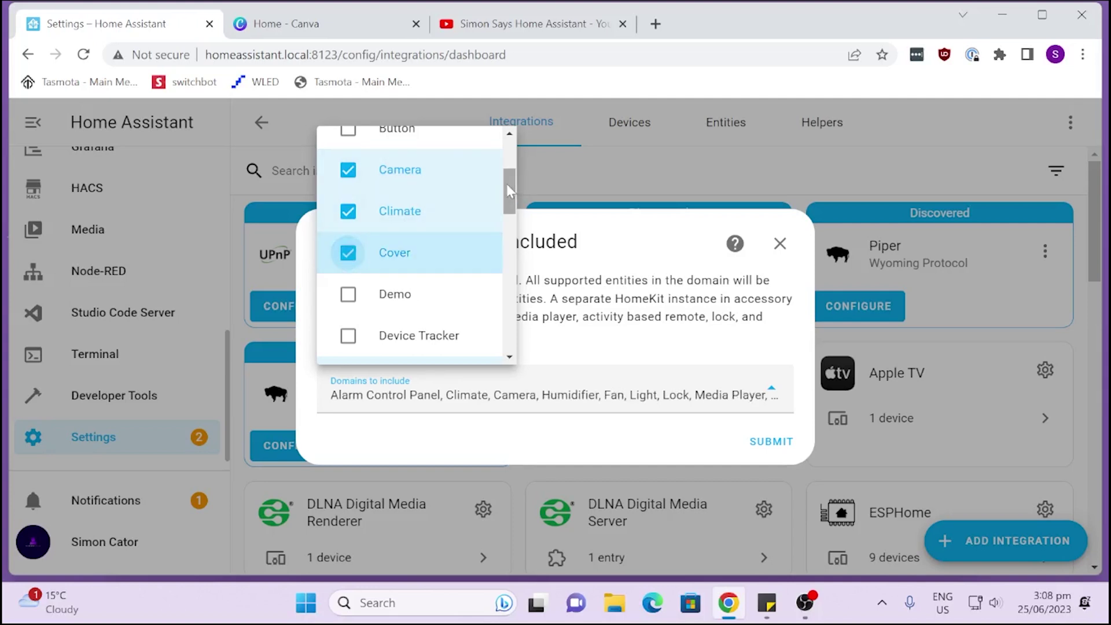
drag(505, 183, 506, 336)
click(347, 219)
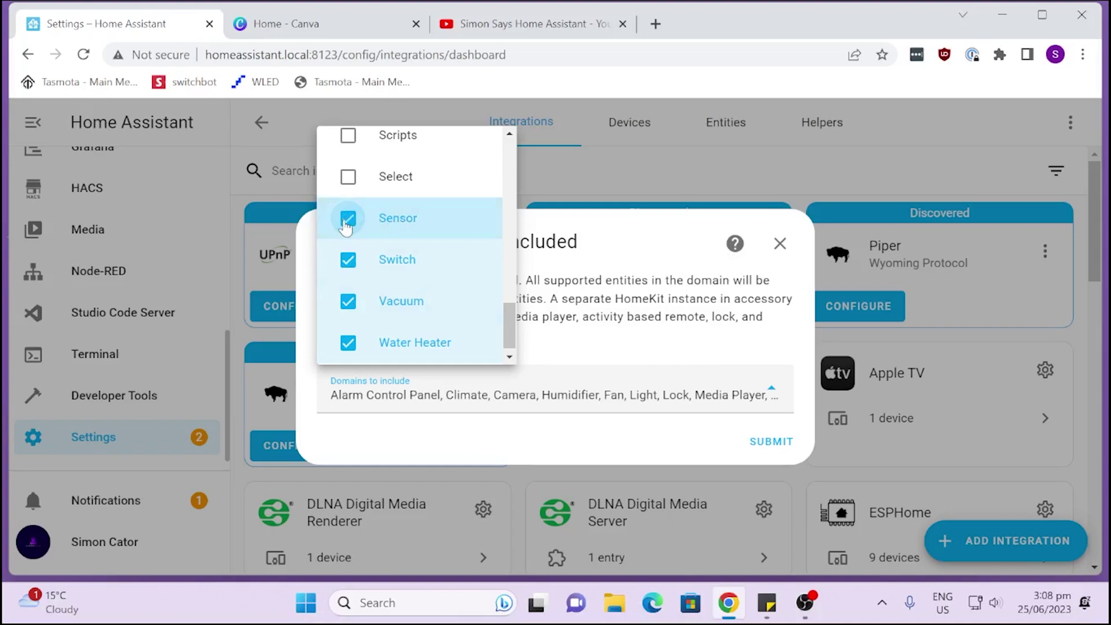
click(348, 301)
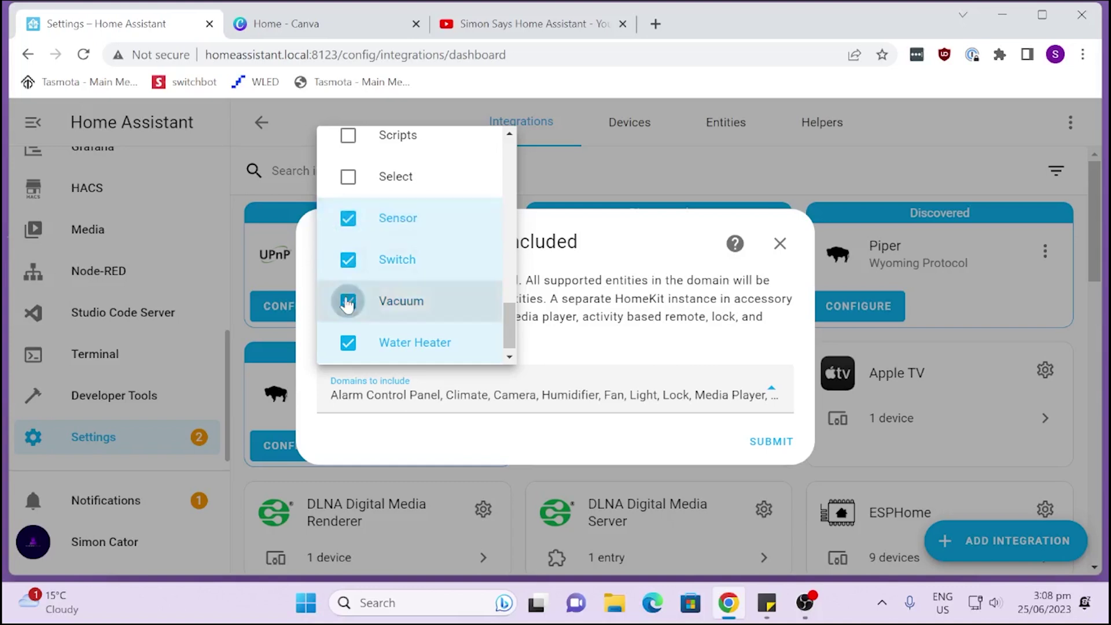
click(349, 343)
- Include Scenes and Button, and exclude Remote, Lock and Alarm Control Panel
drag(509, 333, 508, 307)
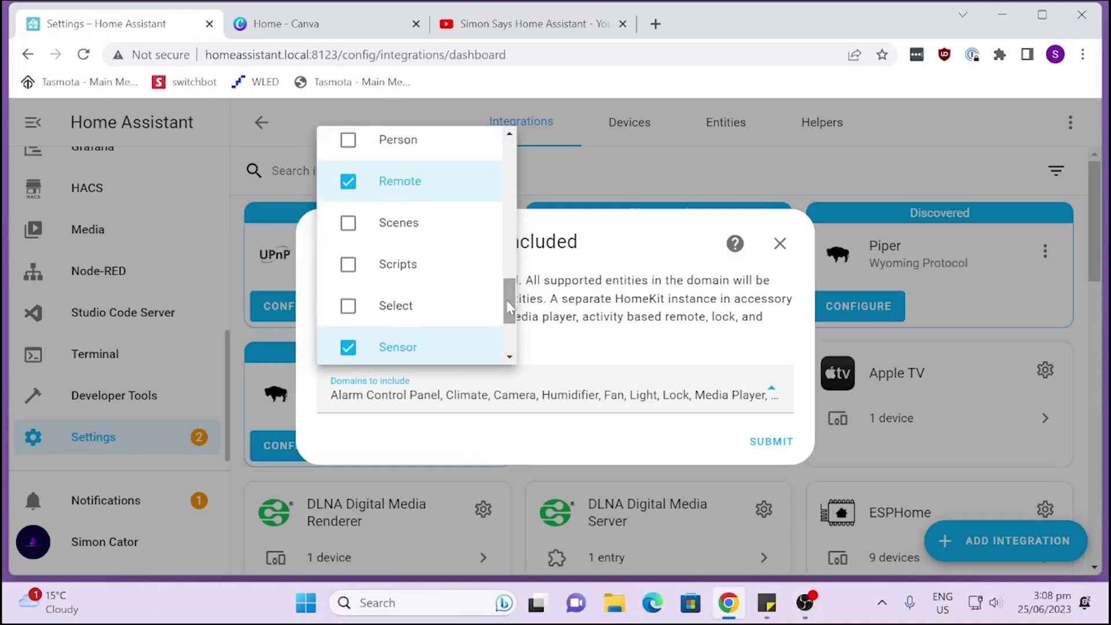
click(347, 224)
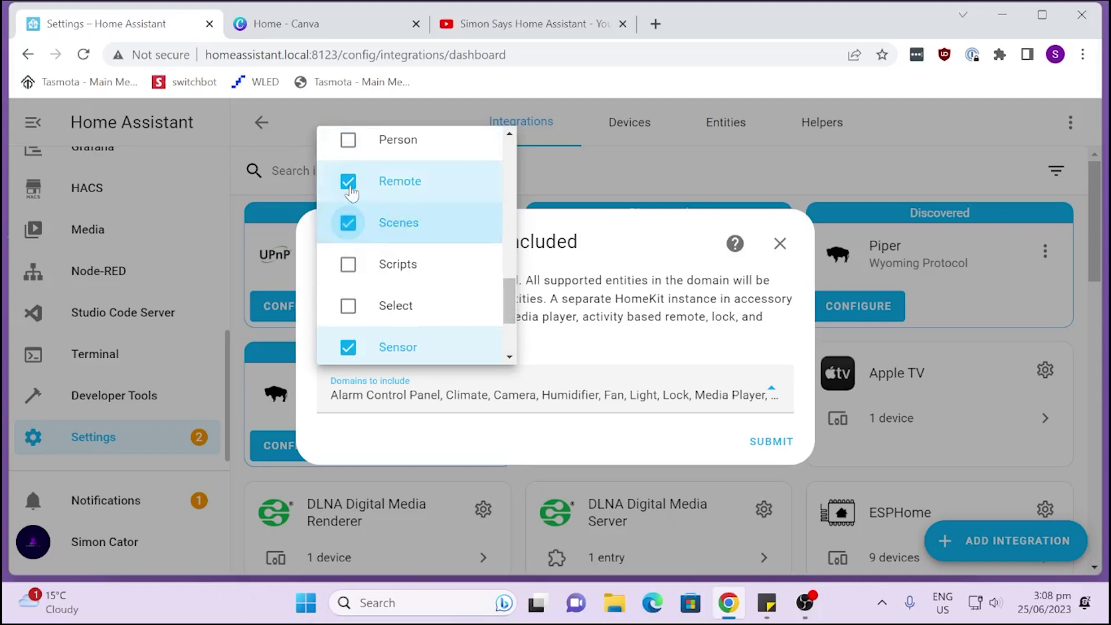
click(349, 184)
drag(509, 298, 506, 257)
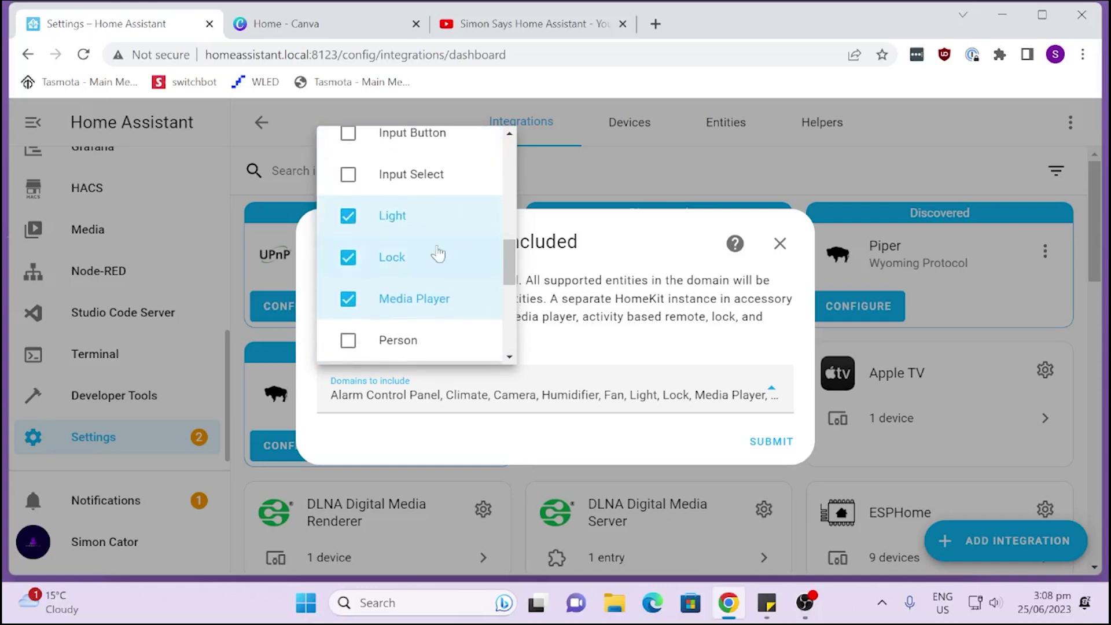
click(348, 257)
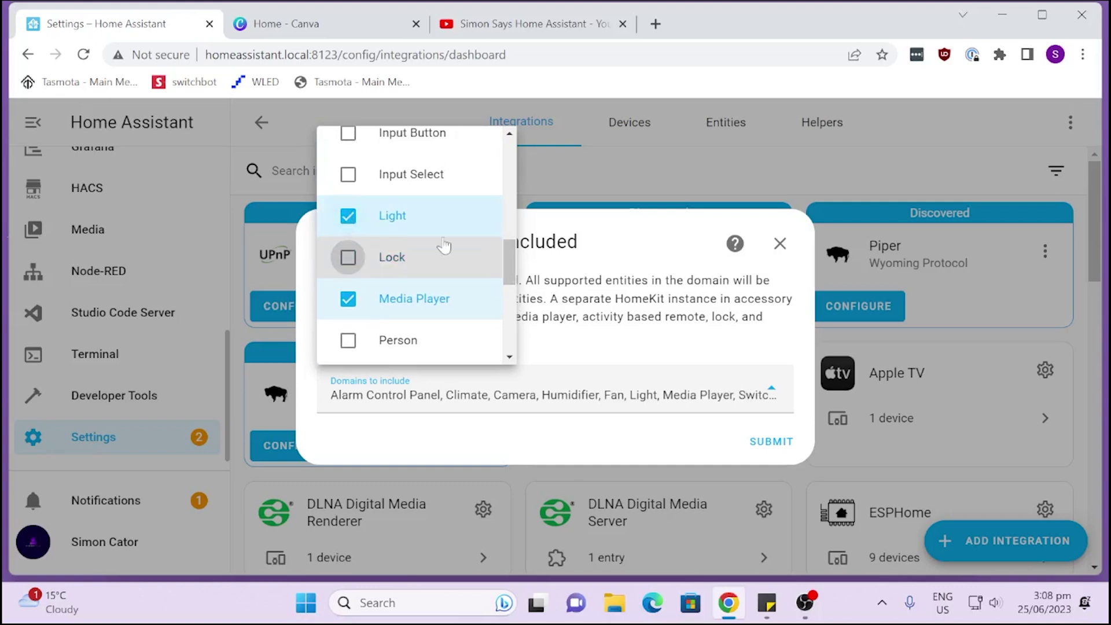
scroll(511, 257, up, 2)
drag(511, 258, 507, 169)
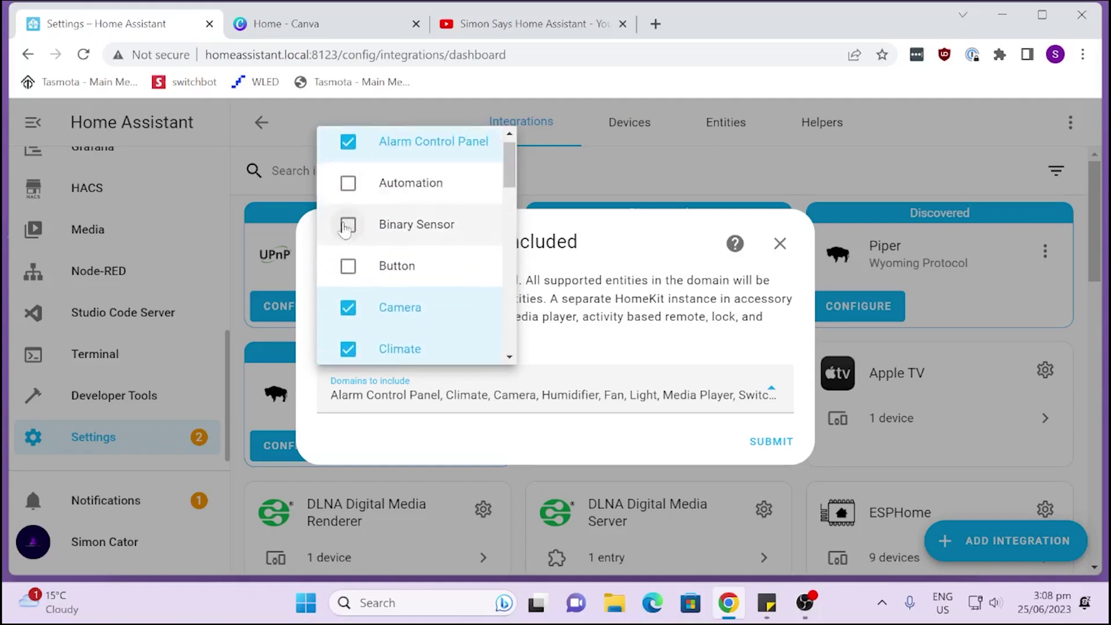
click(347, 267)
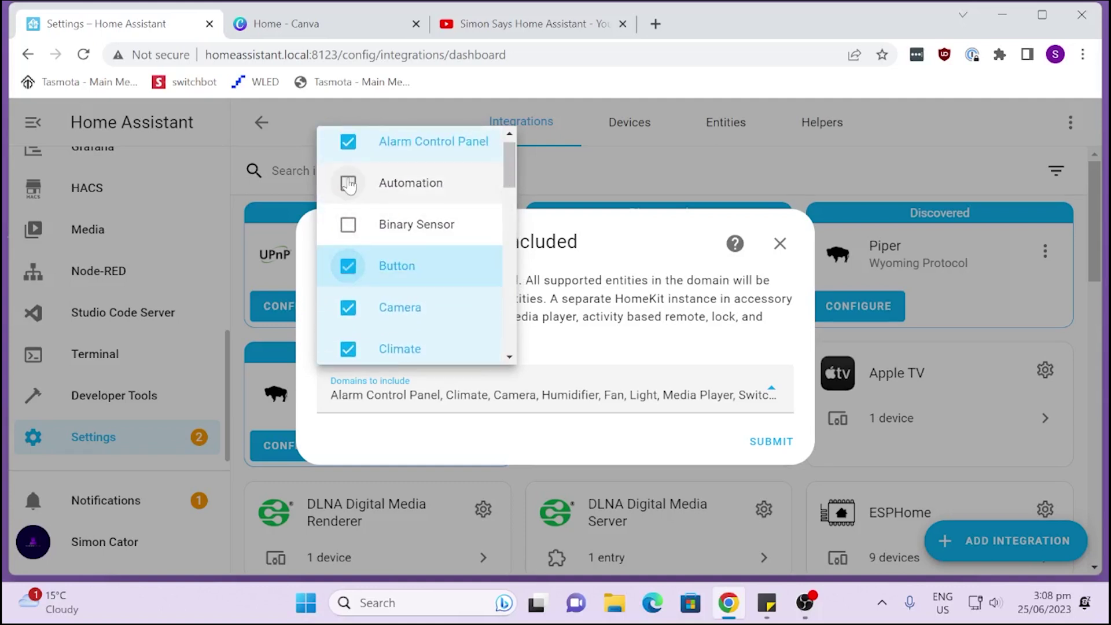
scroll(405, 208, up, 1)
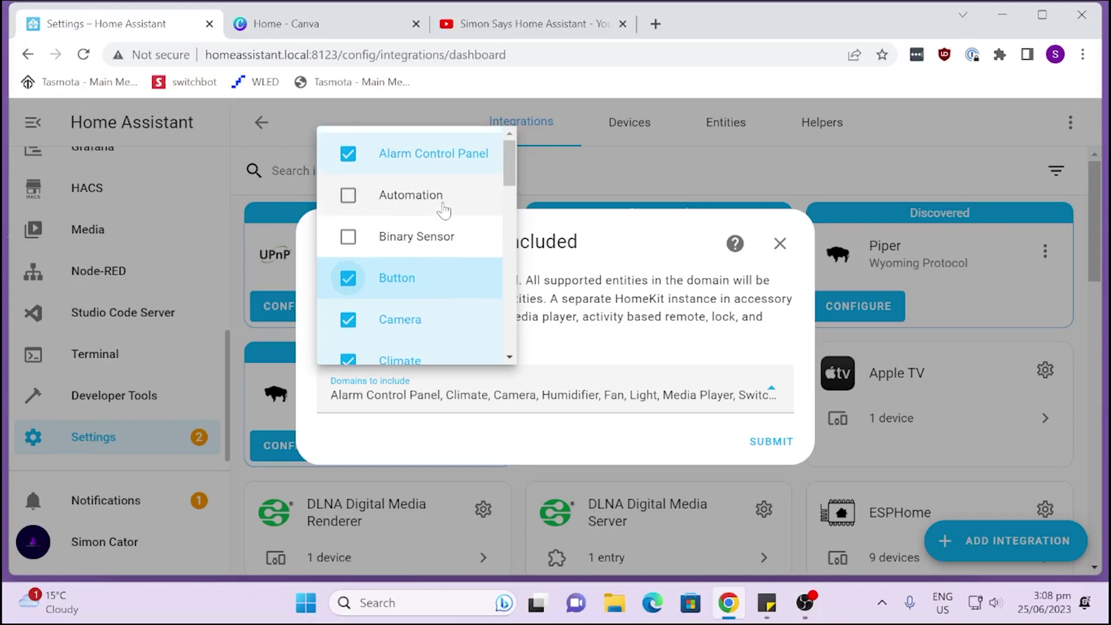
click(348, 153)
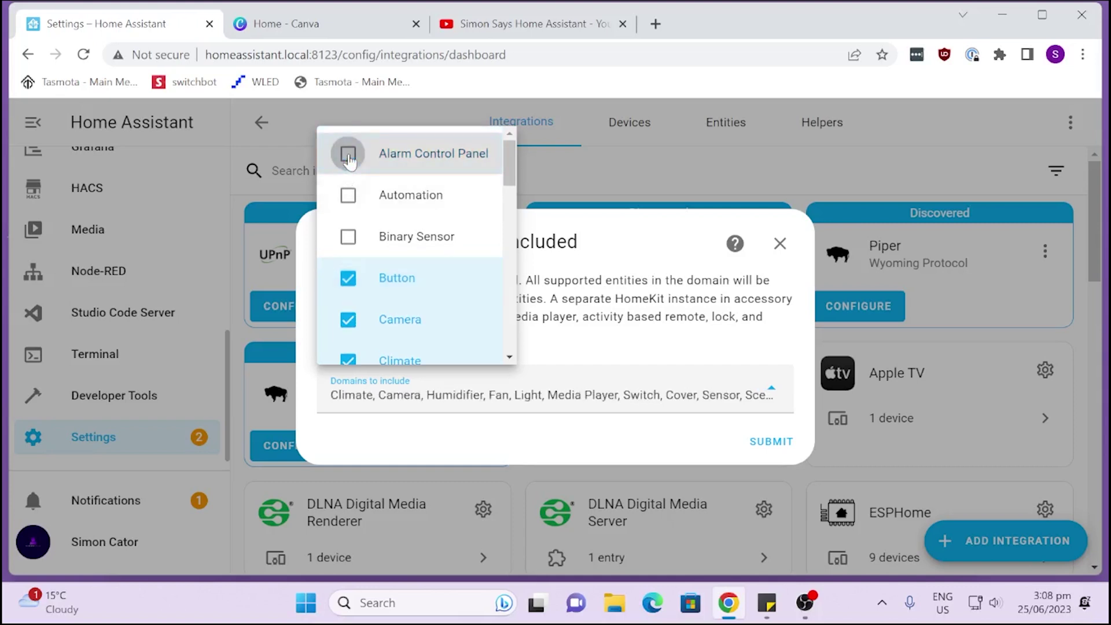
- Confirm the bridge domains and finish the HomeKit Bridge setup in the Lounge Room area
click(775, 442)
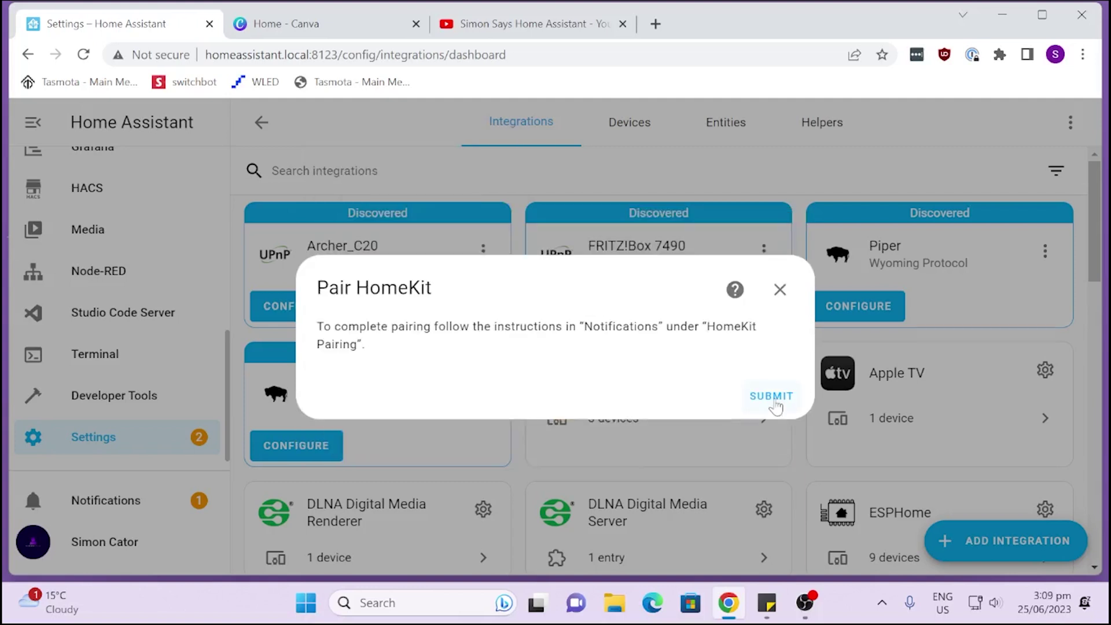
click(773, 397)
click(596, 390)
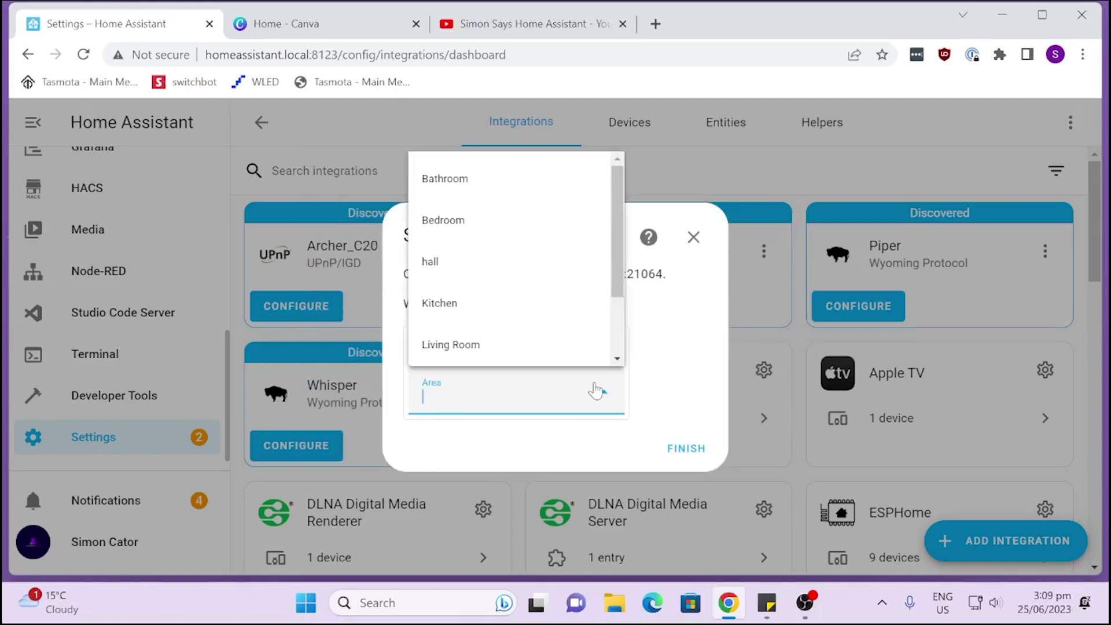
drag(616, 241, 620, 321)
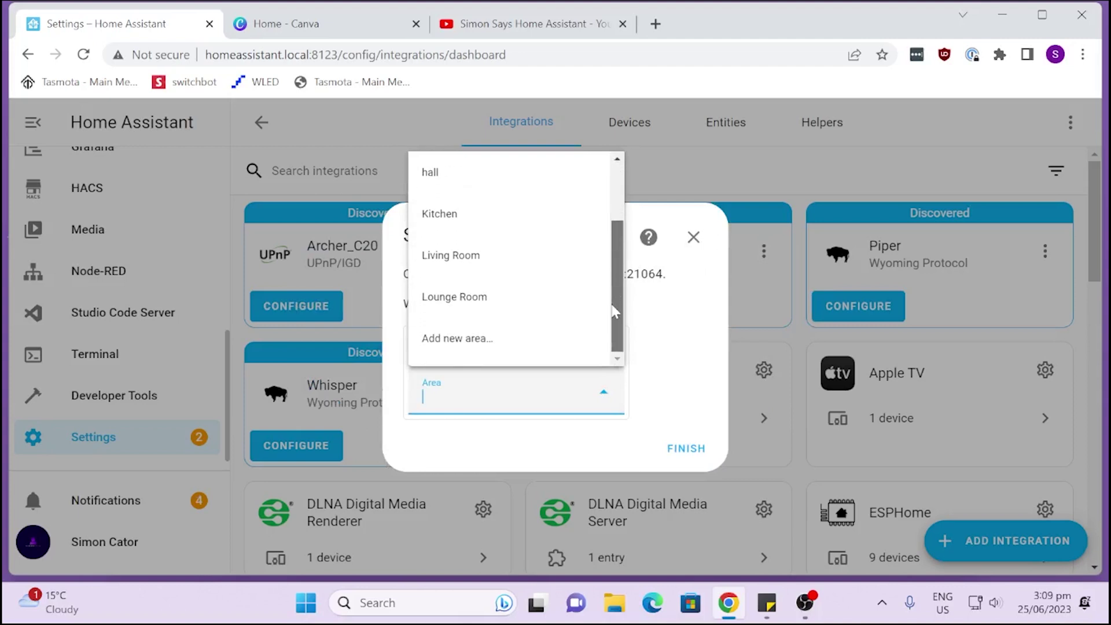
scroll(620, 324, up, 1)
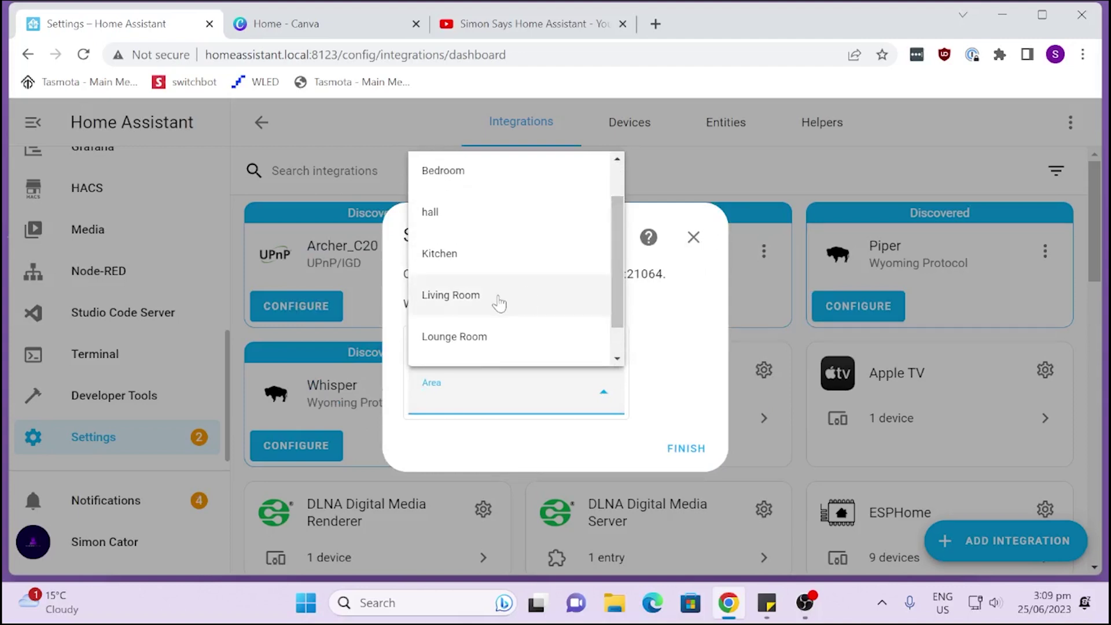
click(504, 337)
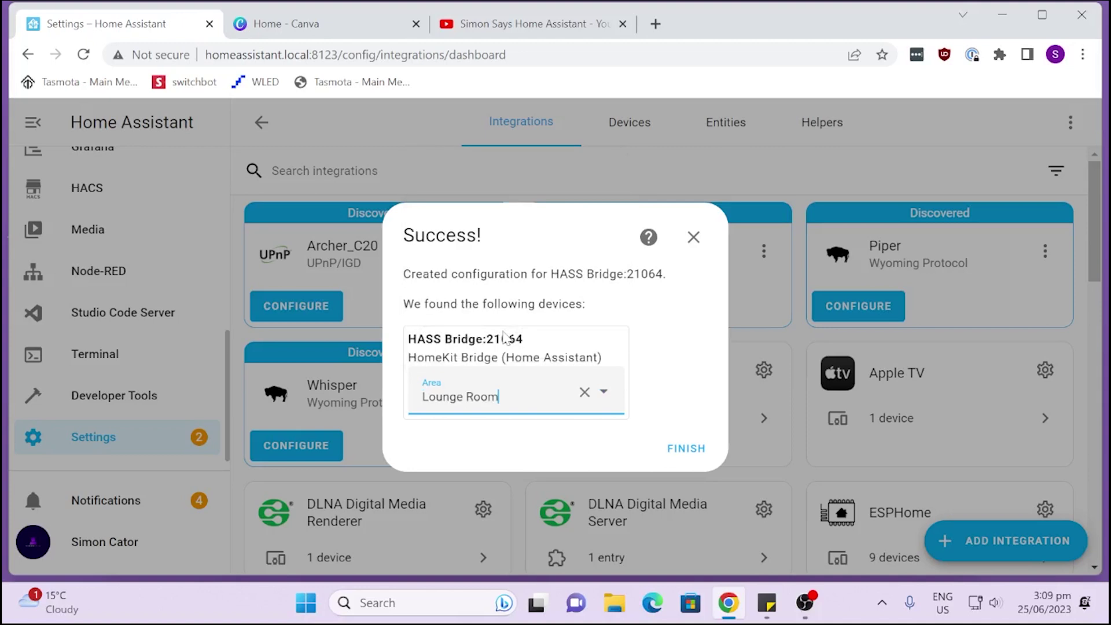
click(686, 449)
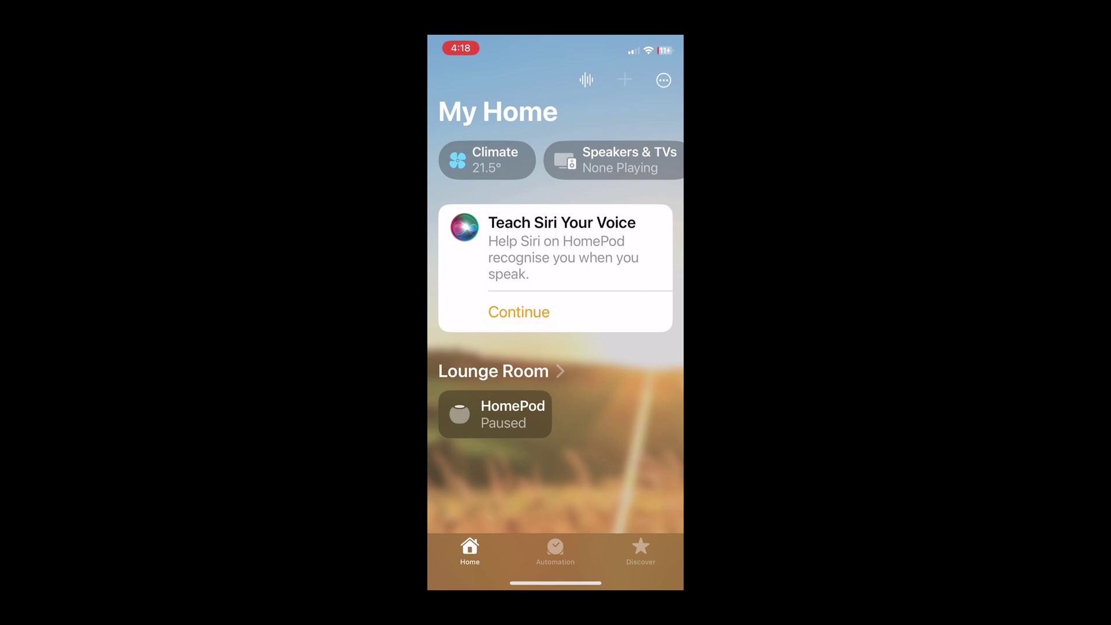
- Add the Home Assistant Bridge as an accessory using its HomeKit pairing code, accepting it despite being uncertified
click(624, 79)
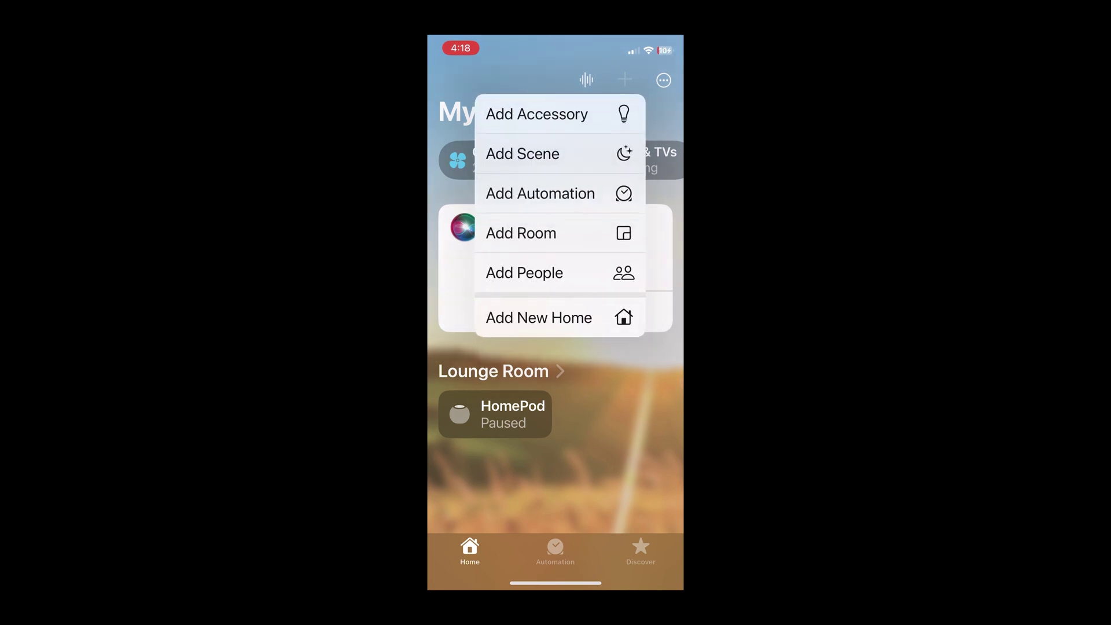
click(537, 114)
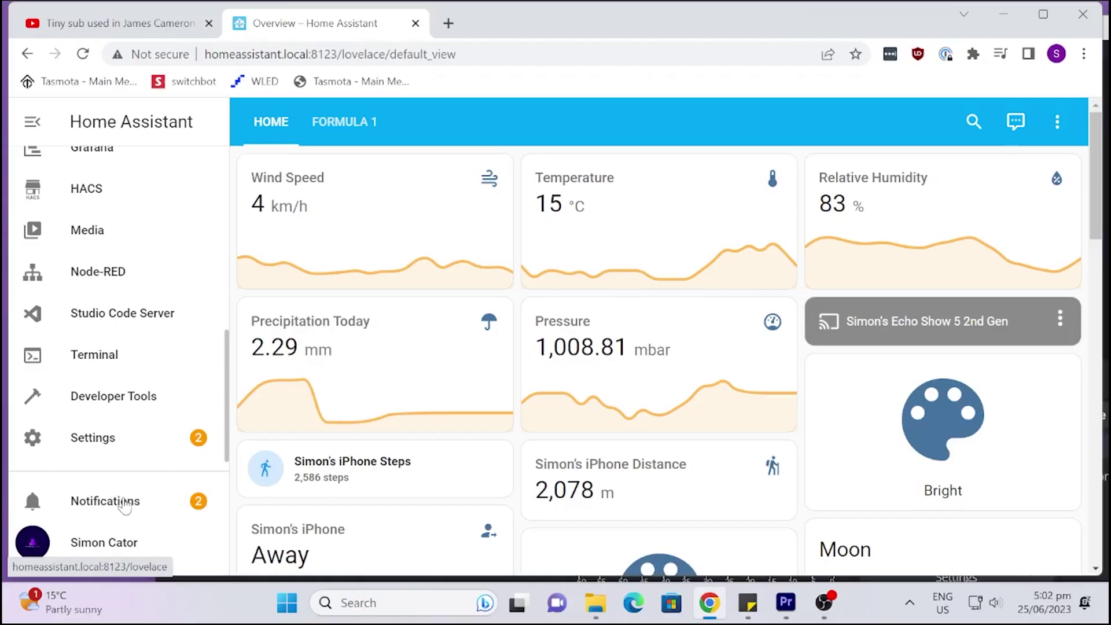
click(124, 498)
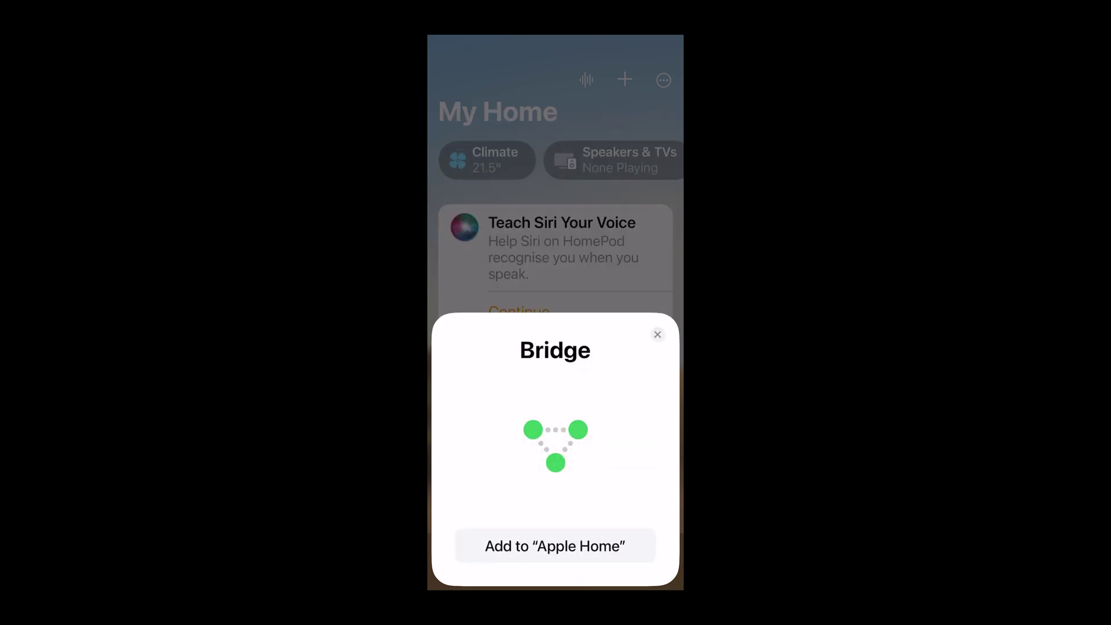
click(555, 546)
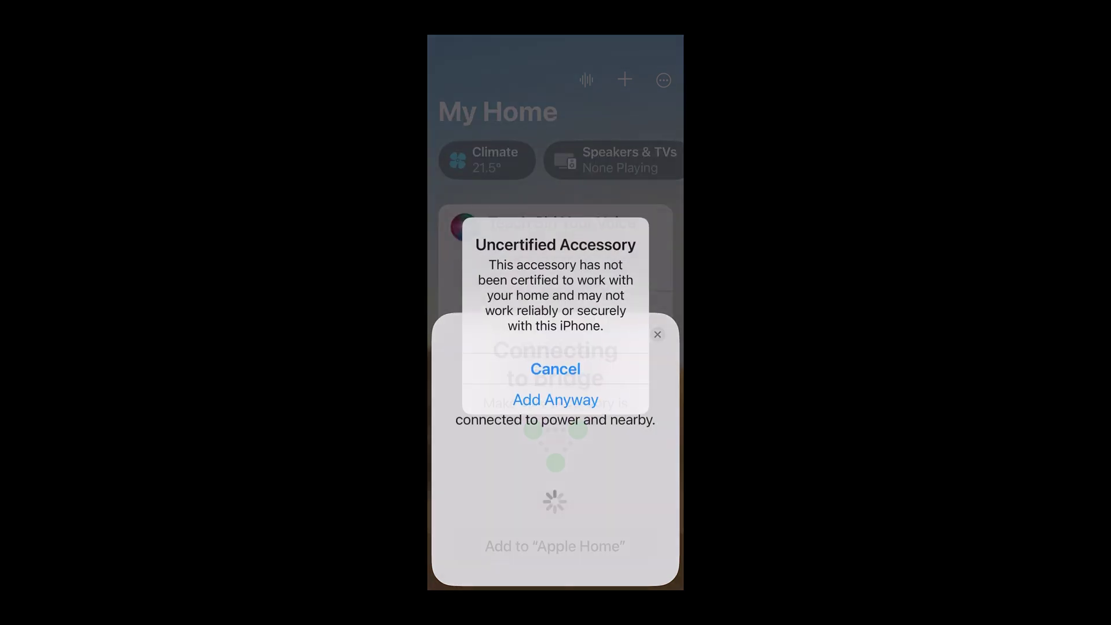
click(555, 398)
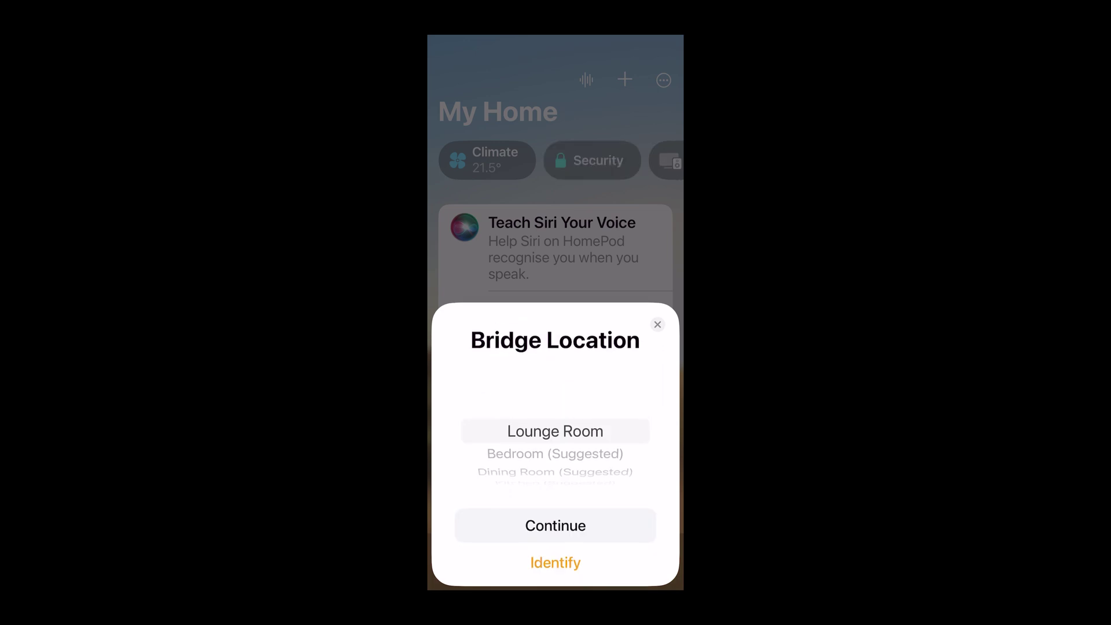
- Place HASS Bridge 6BC4E1 and its blinds in the Lounge Room, keeping the suggested bridge name
click(555, 525)
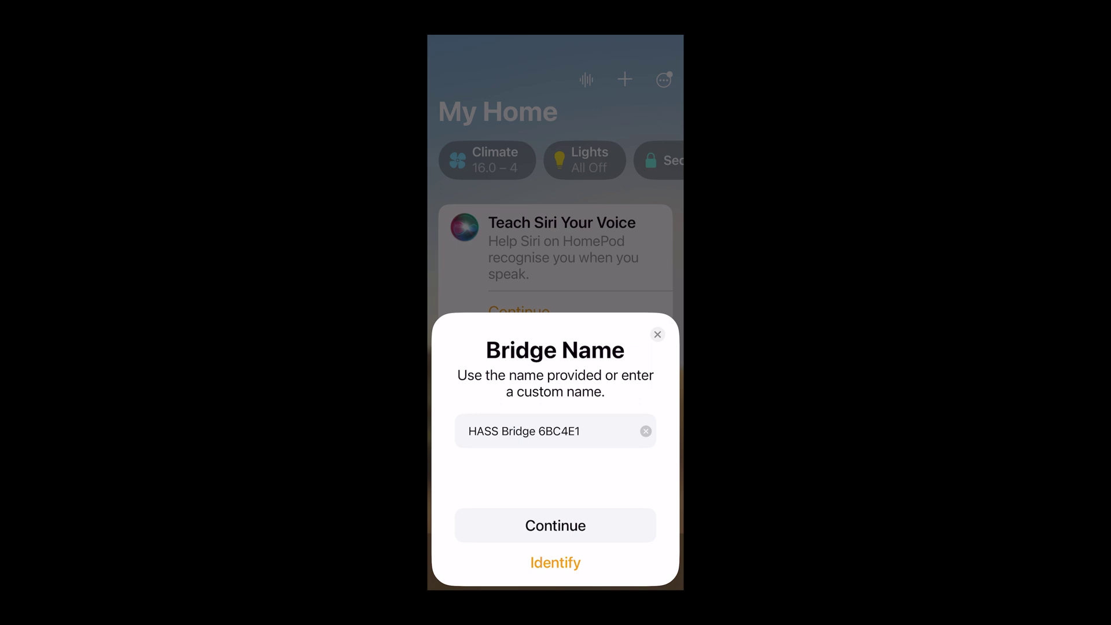
click(555, 526)
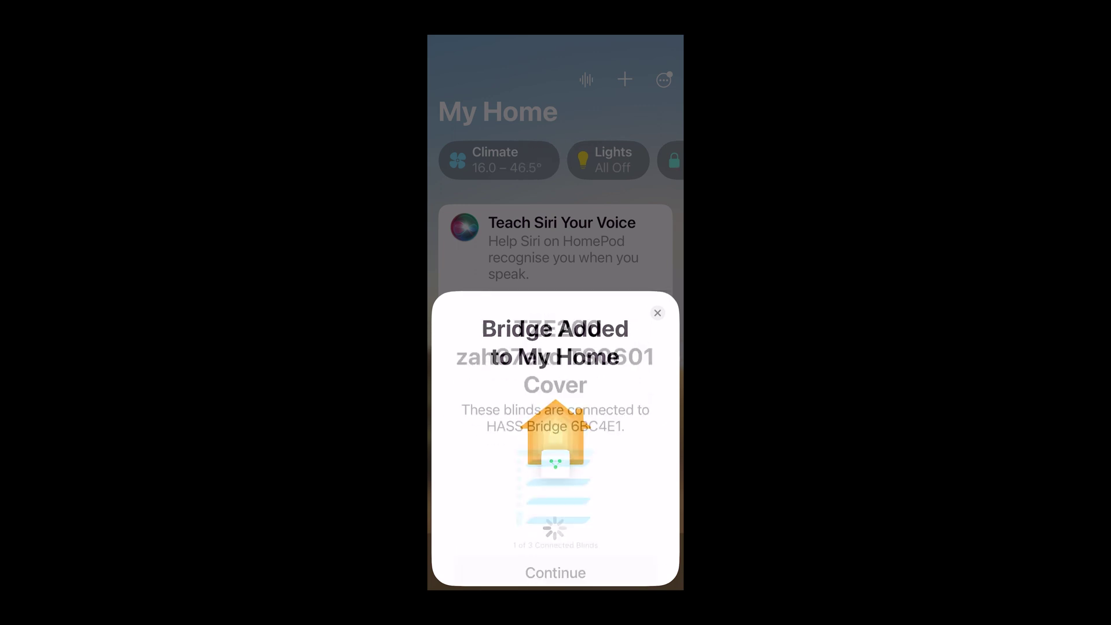
click(555, 526)
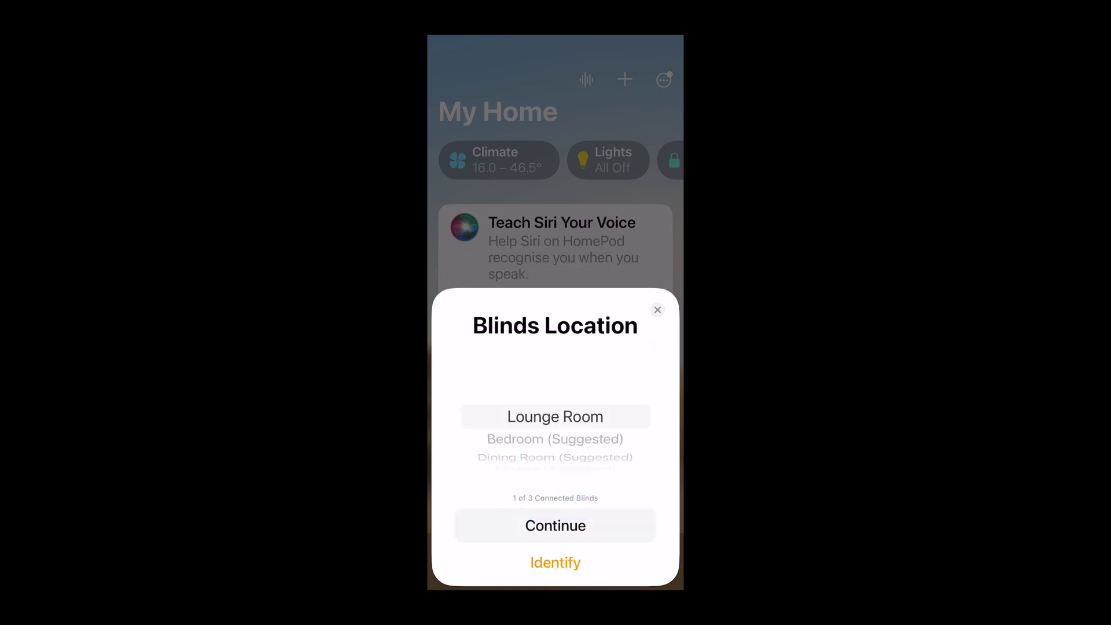
click(555, 524)
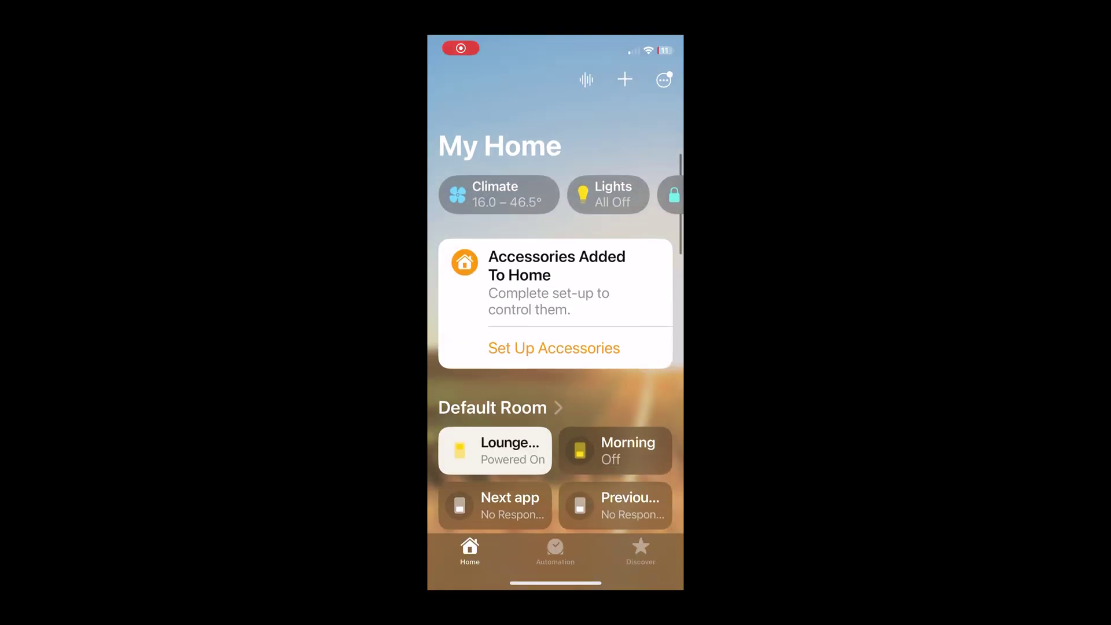
- Switch on the bathroom night accessory in the Bedroom
scroll(556, 312, down, 6)
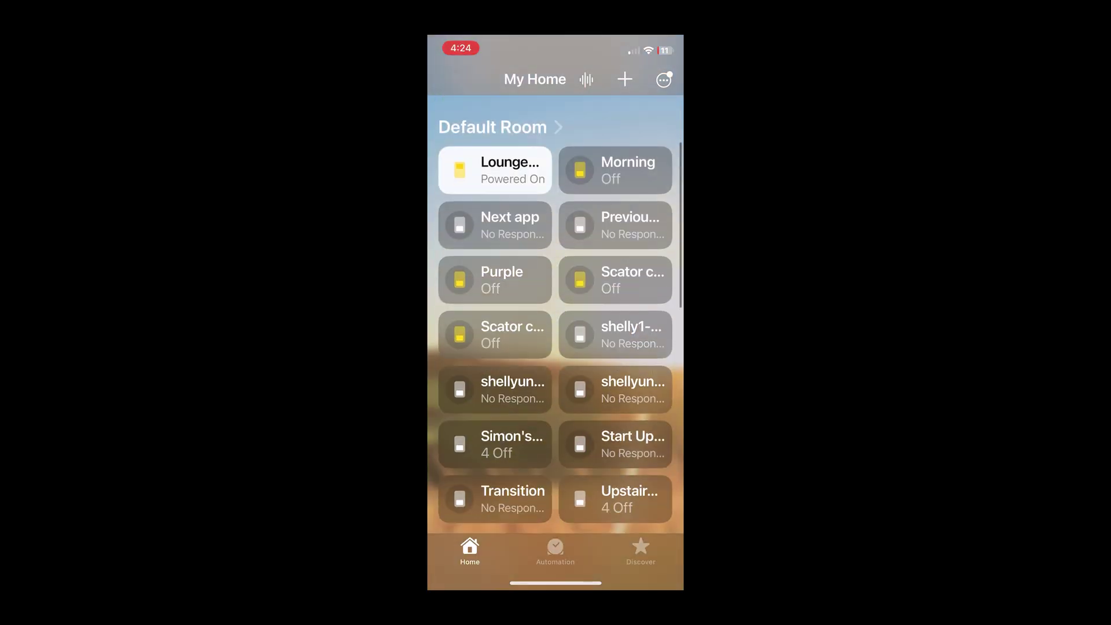
scroll(555, 312, down, 3)
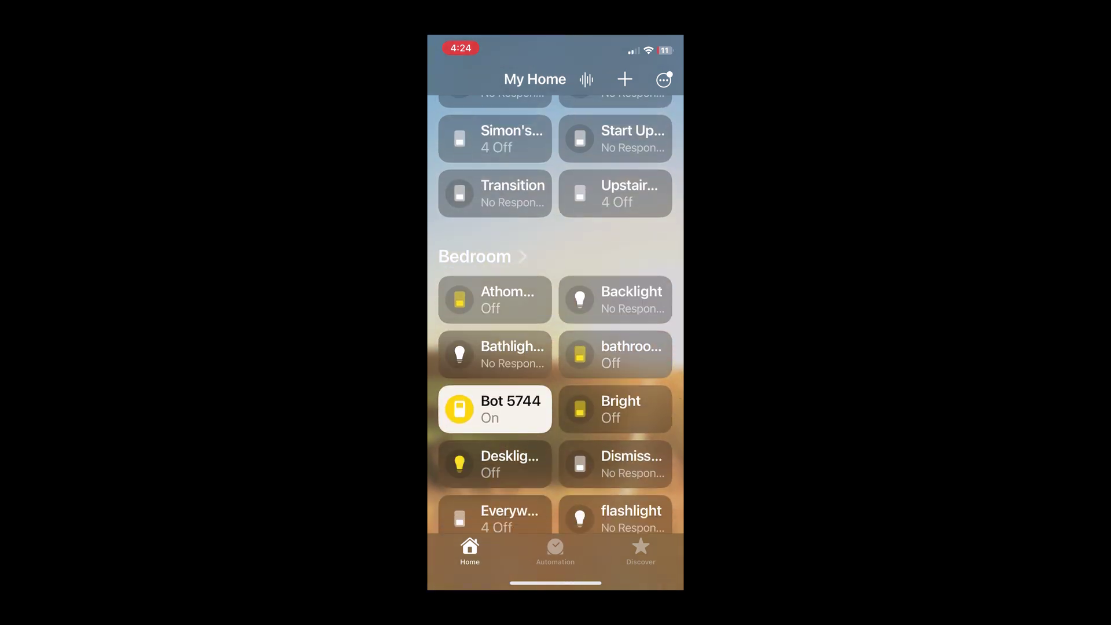
click(615, 355)
click(555, 342)
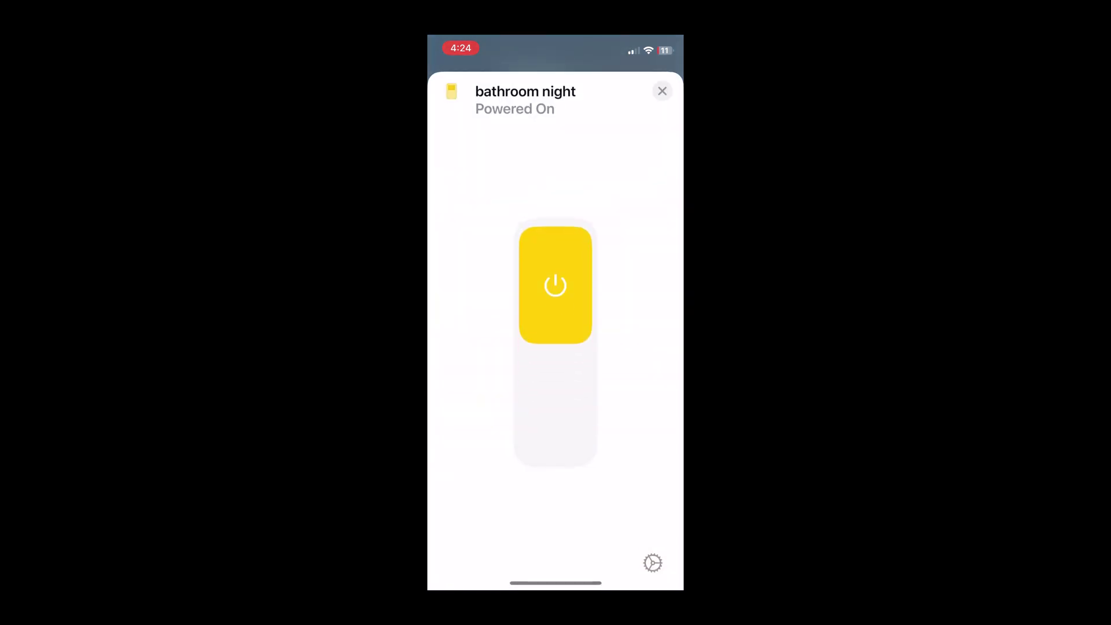
click(662, 91)
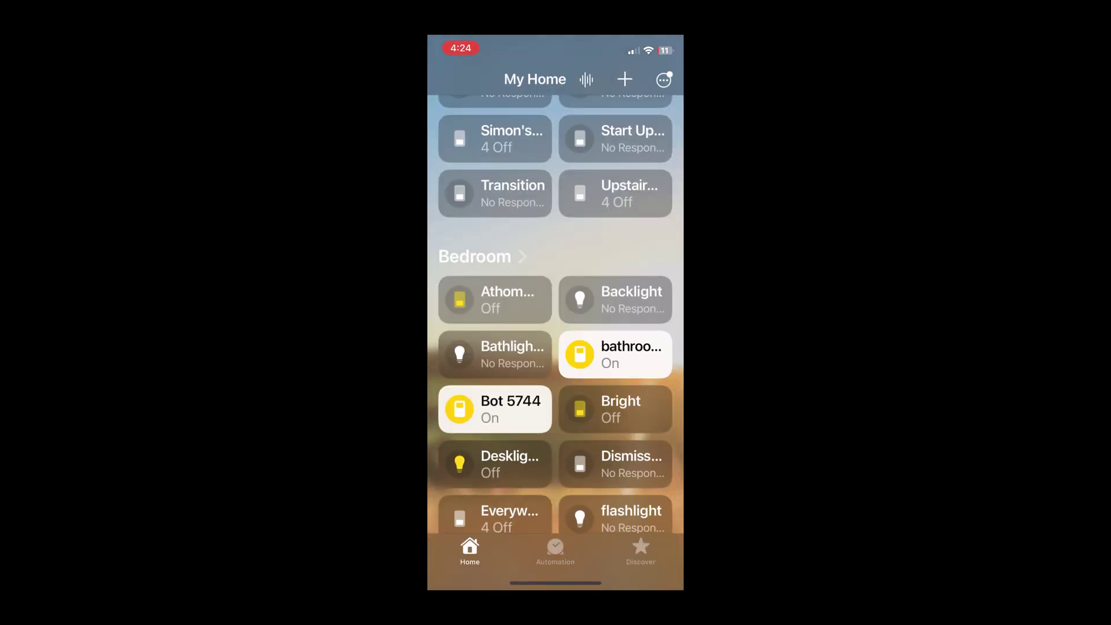
- Lower the Lounge Room Blinds to 21% open
scroll(556, 312, down, 3)
scroll(556, 312, down, 3)
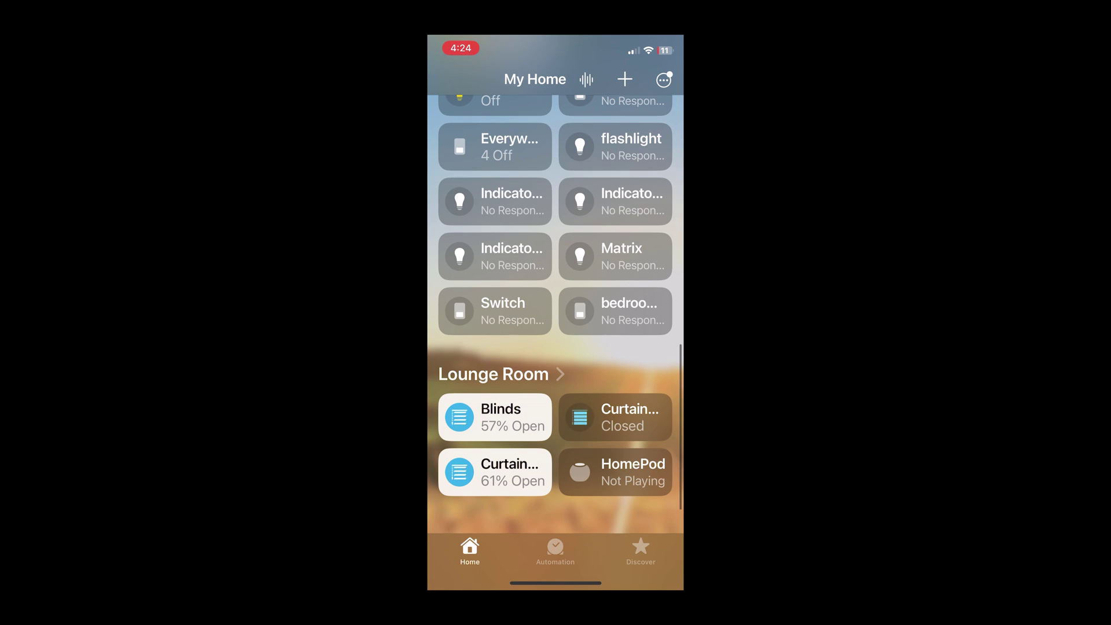
click(494, 410)
drag(555, 370, 555, 459)
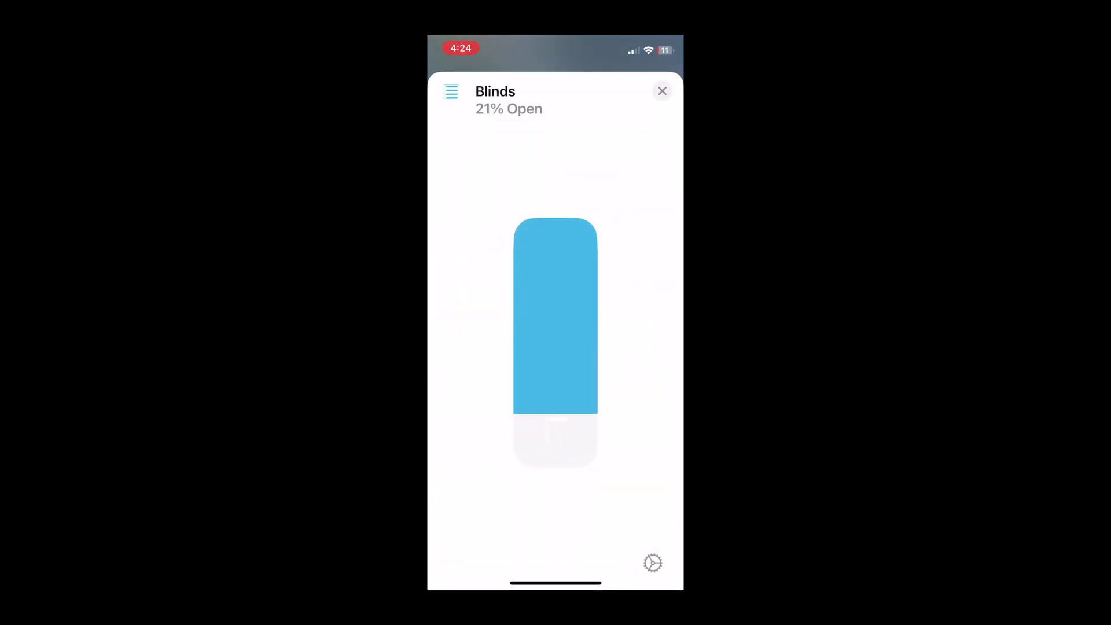
click(662, 91)
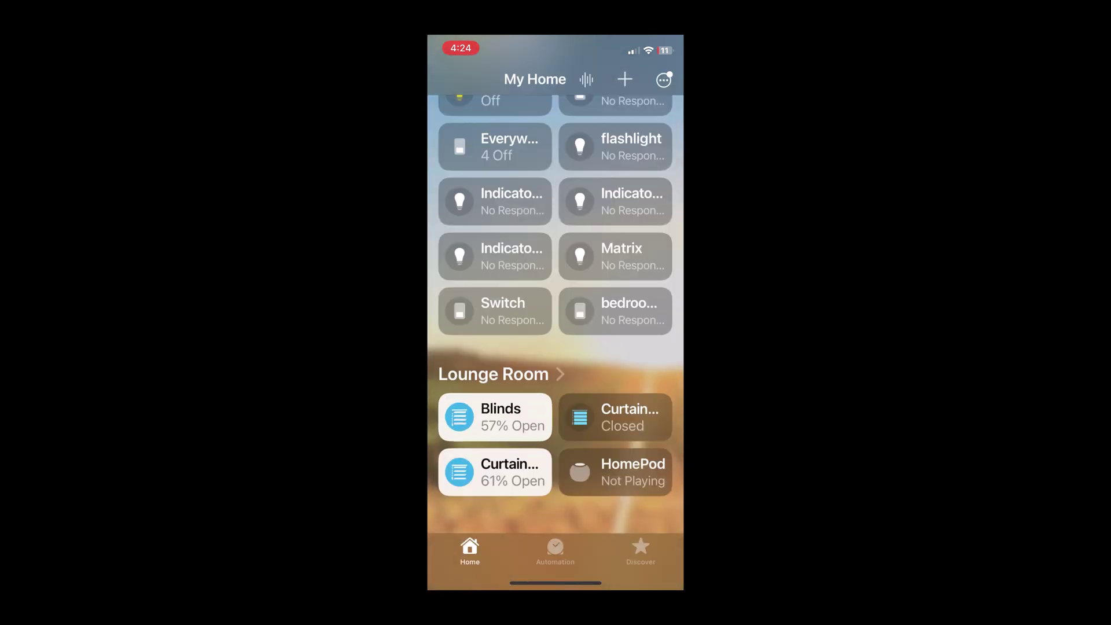
scroll(555, 313, down, 3)
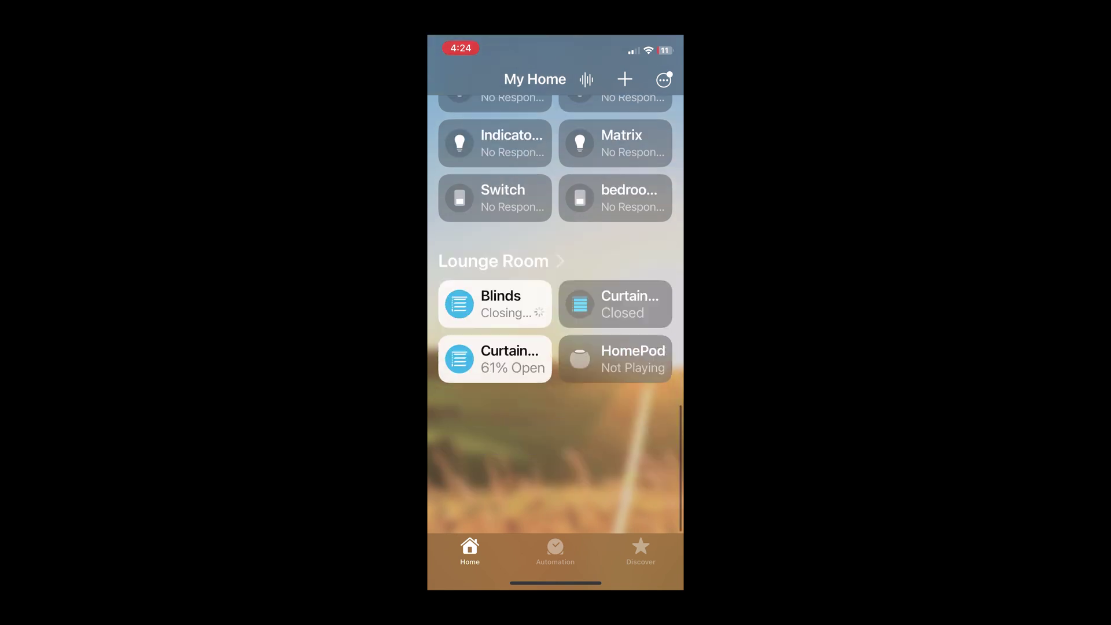
scroll(556, 313, up, 10)
- Turn the Bedroom Desklight on at 47% brightness and pick a different colour
scroll(555, 312, up, 10)
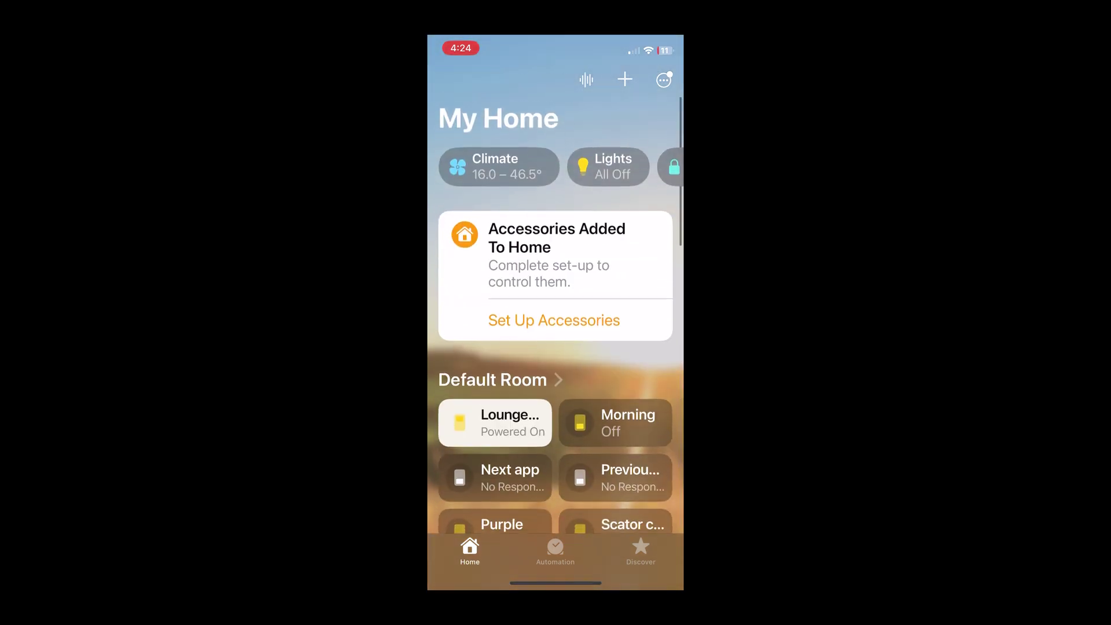
click(607, 159)
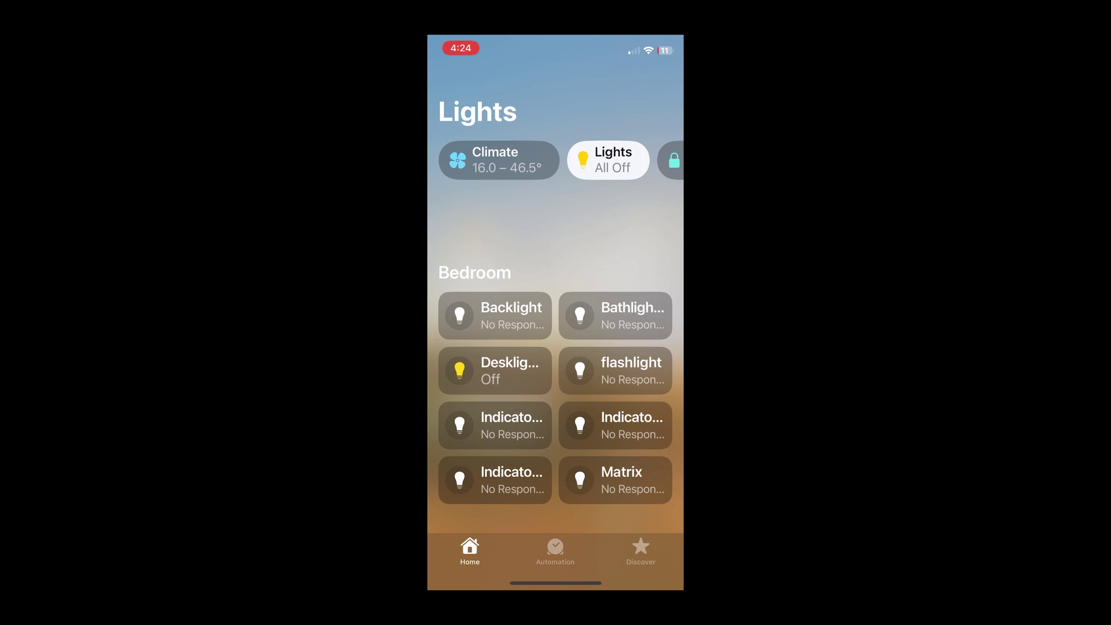
click(495, 371)
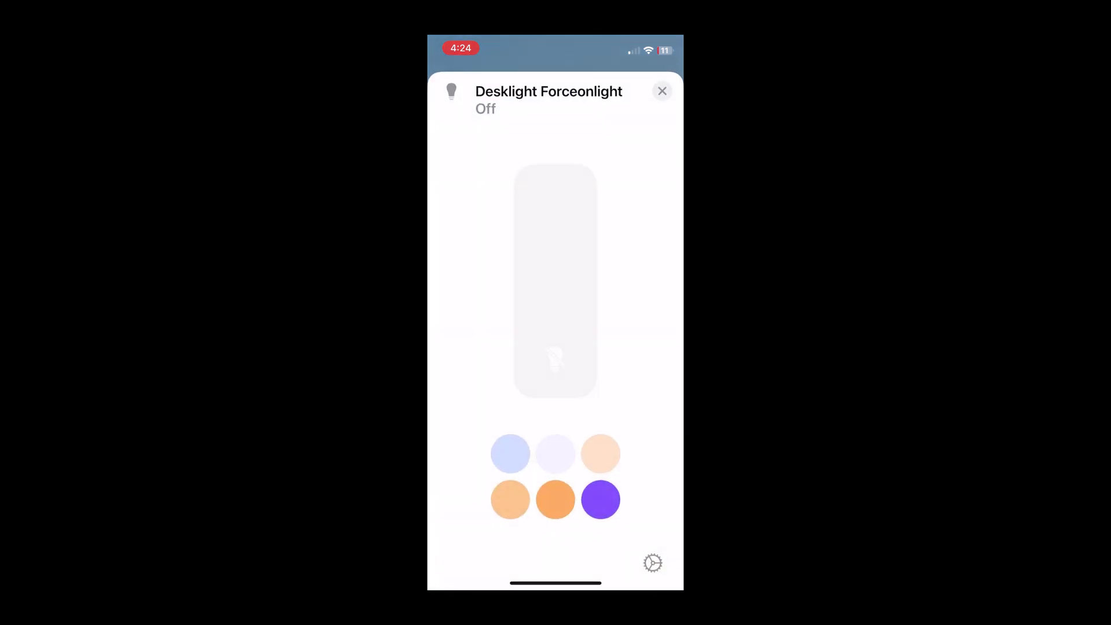
click(555, 347)
click(601, 499)
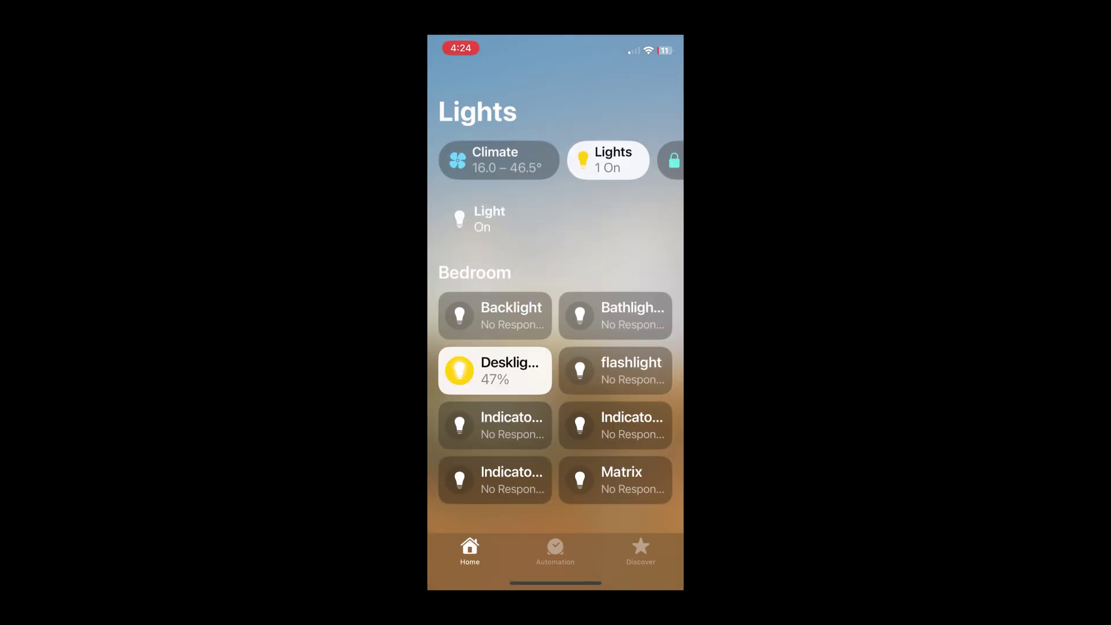
- Show the Climate page's temperature readings by room
scroll(556, 160, right, 5)
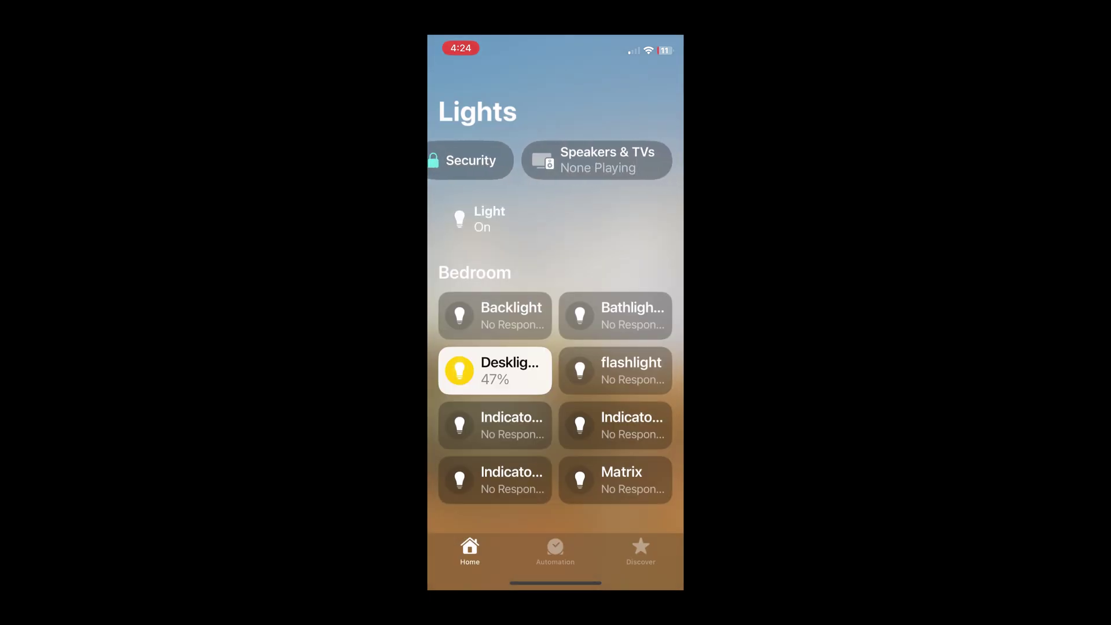
scroll(556, 161, left, 5)
click(497, 161)
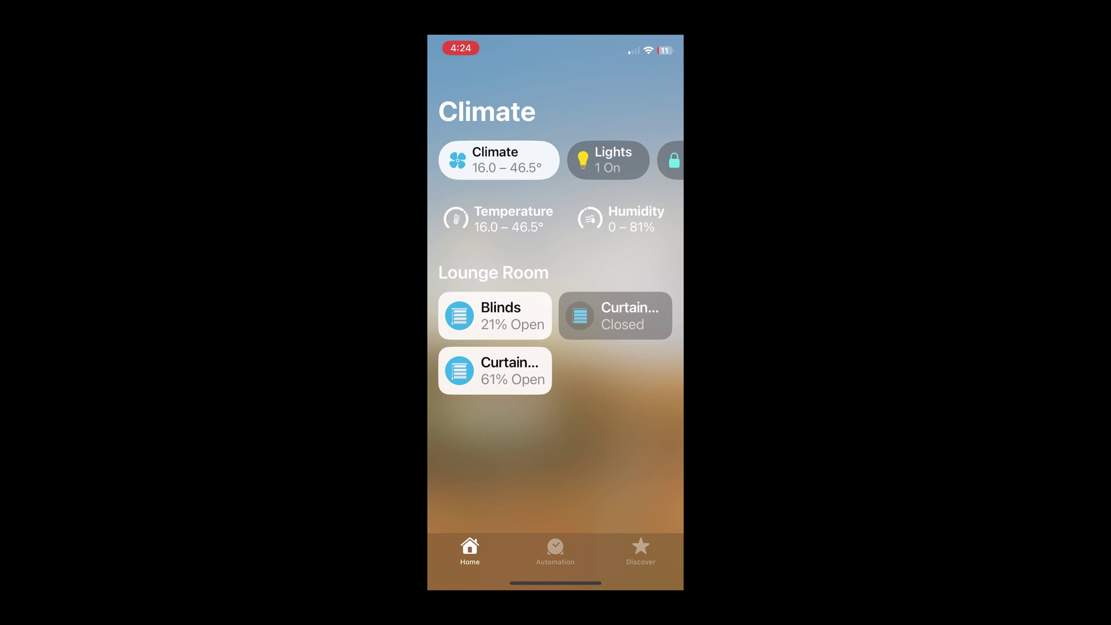
click(497, 219)
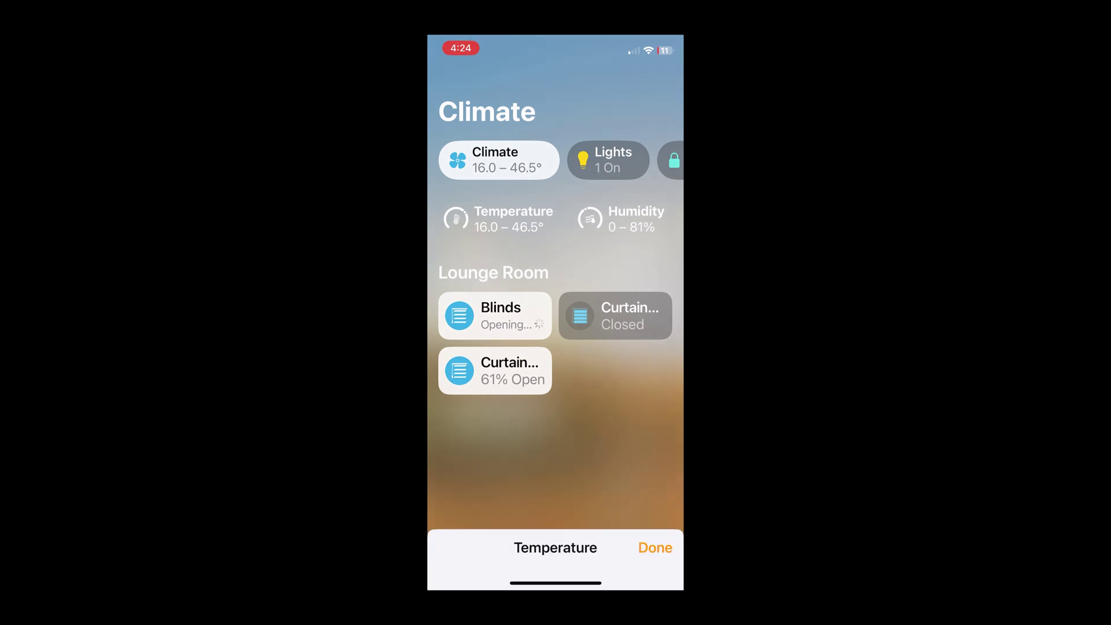